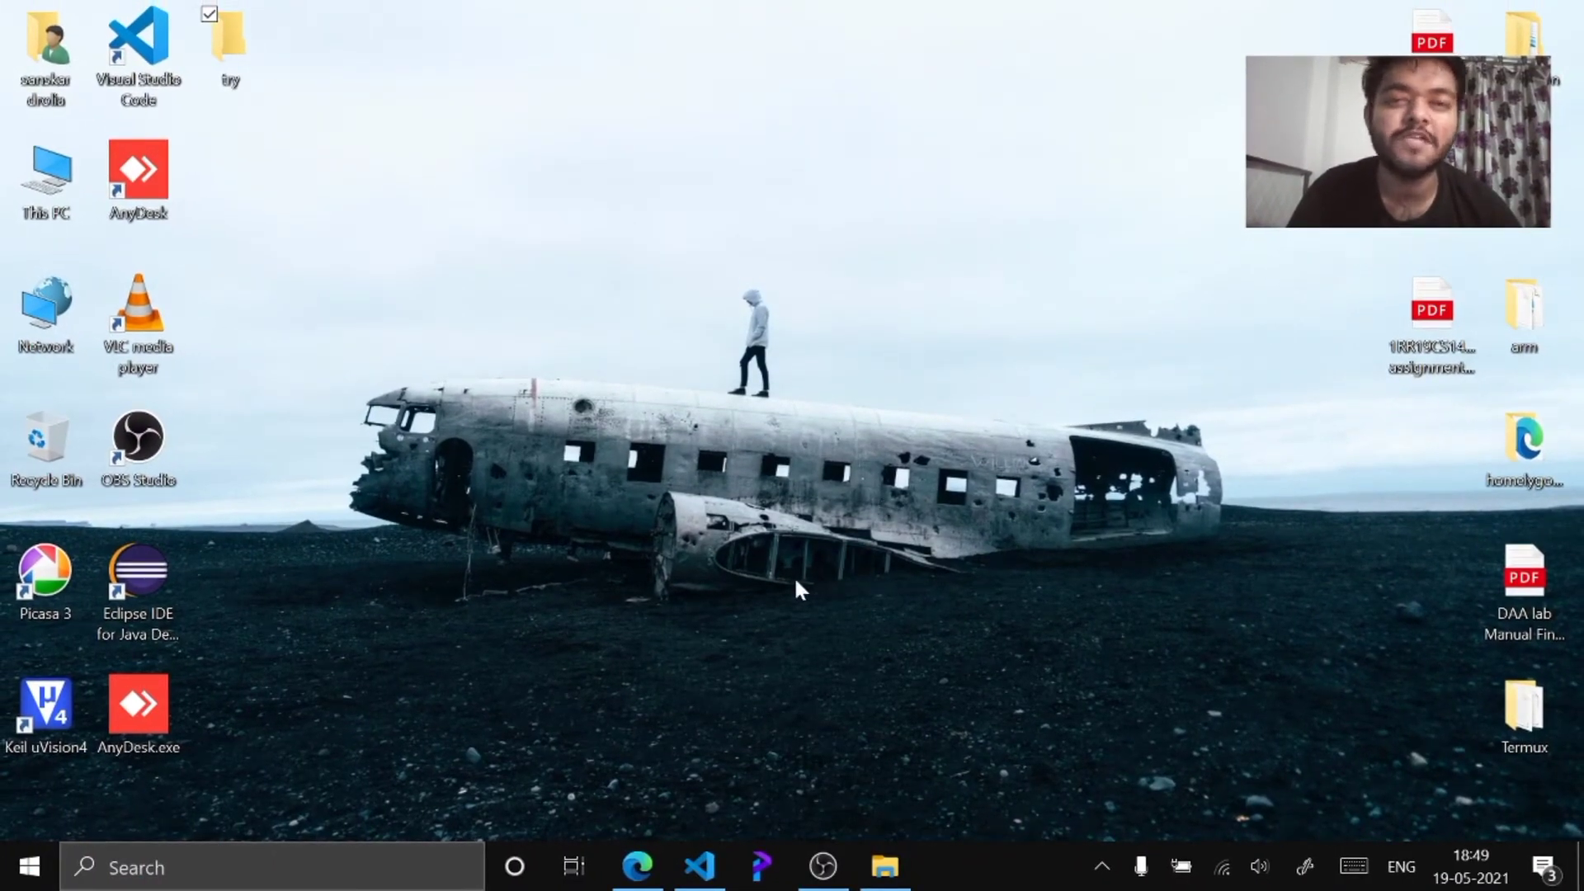
Step: In Visual Studio Code, create index.html in the try folder and fill it with the HTML boilerplate
click(700, 866)
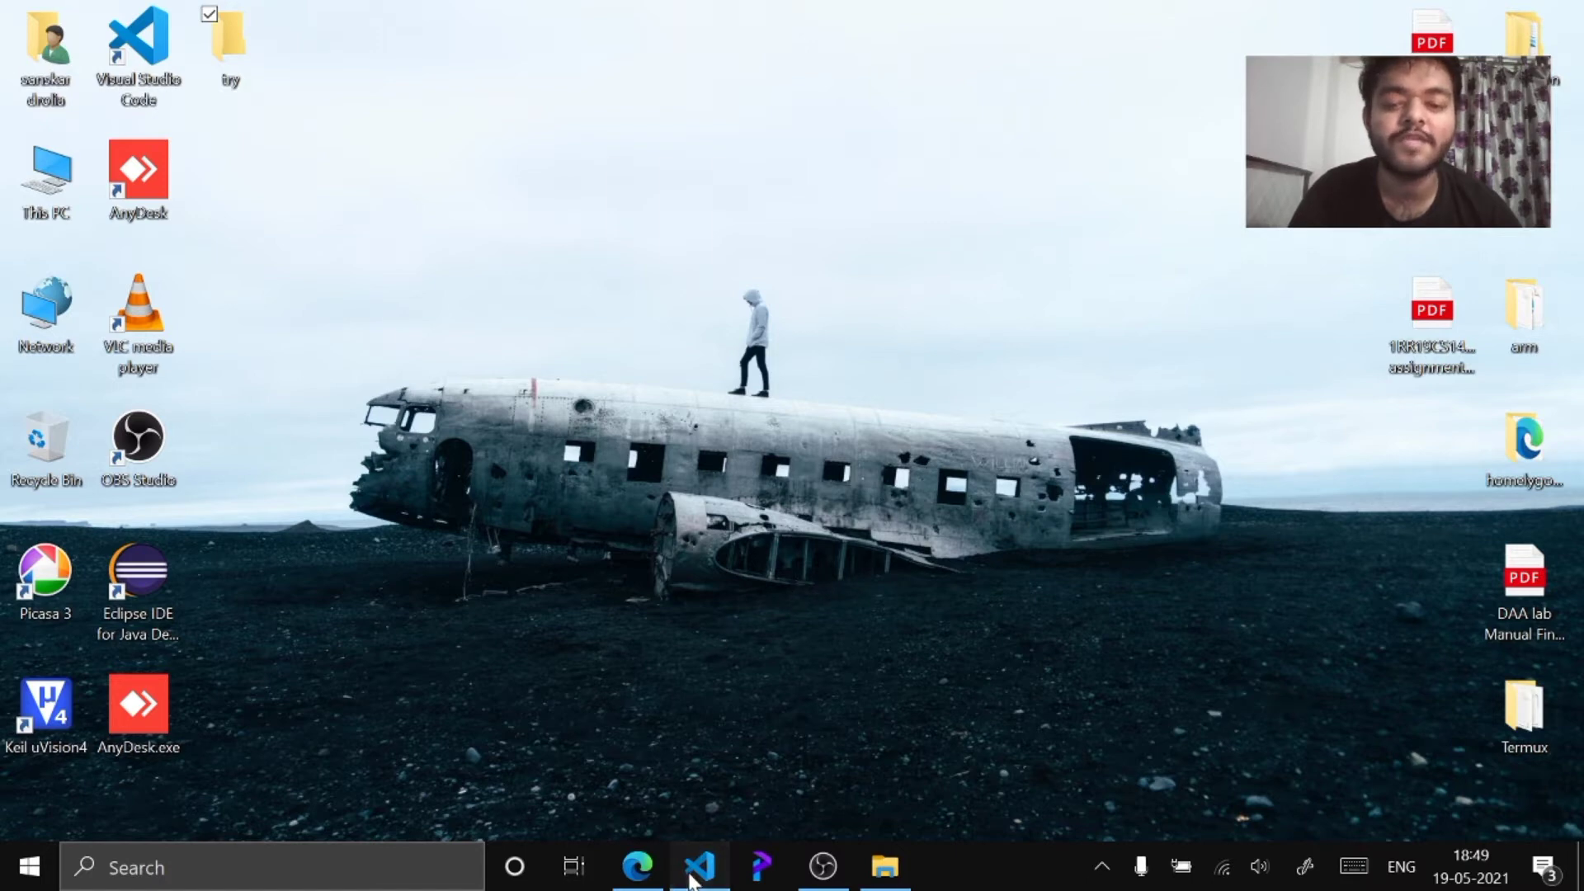
right_click(120, 200)
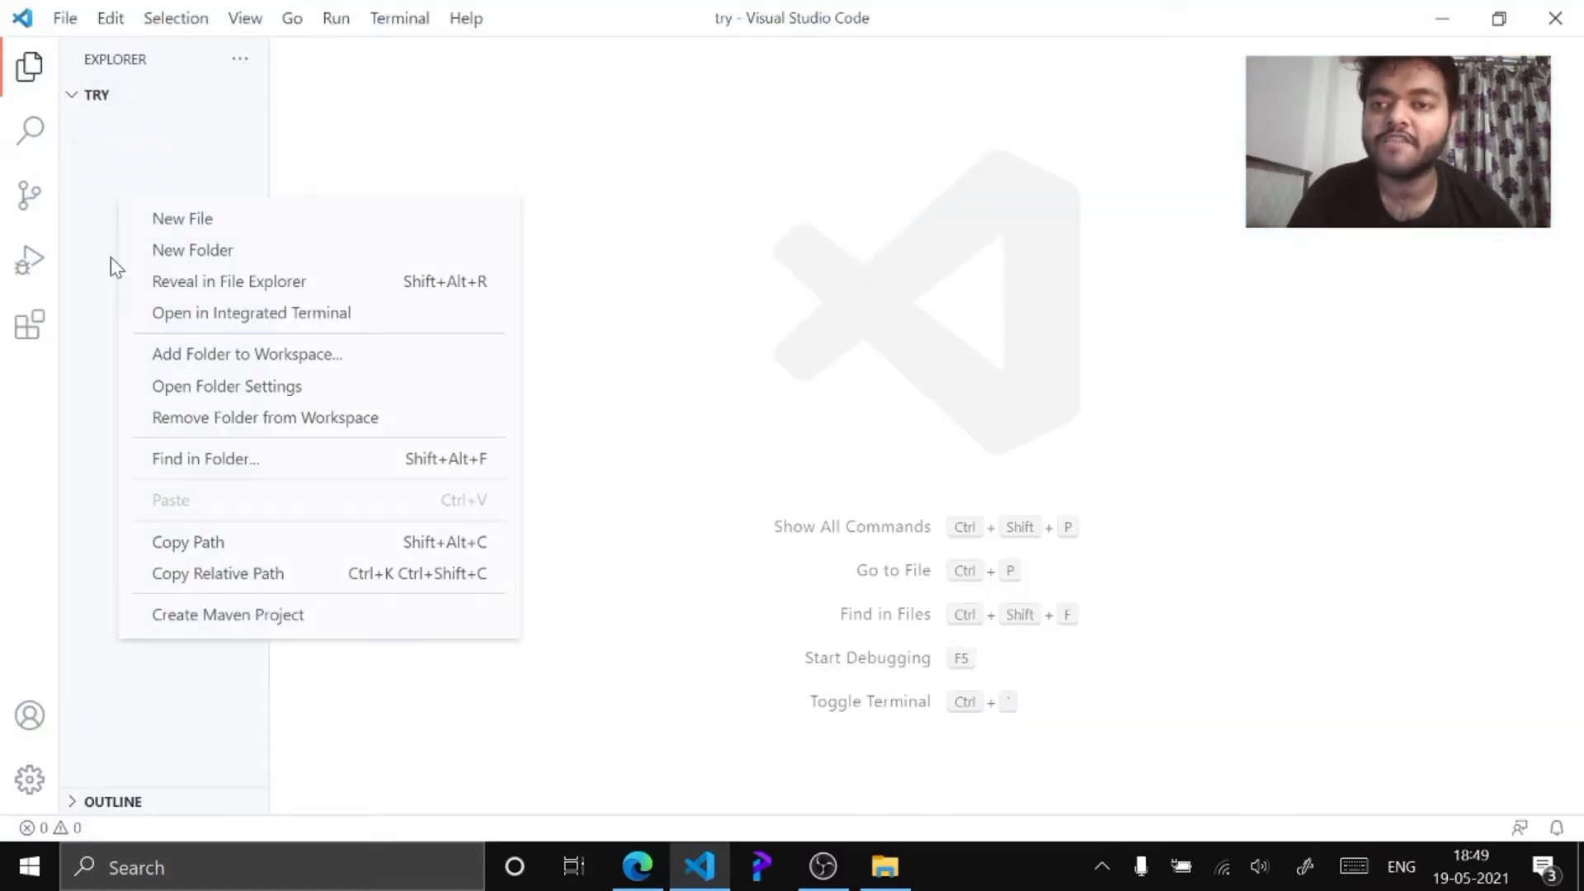
click(198, 223)
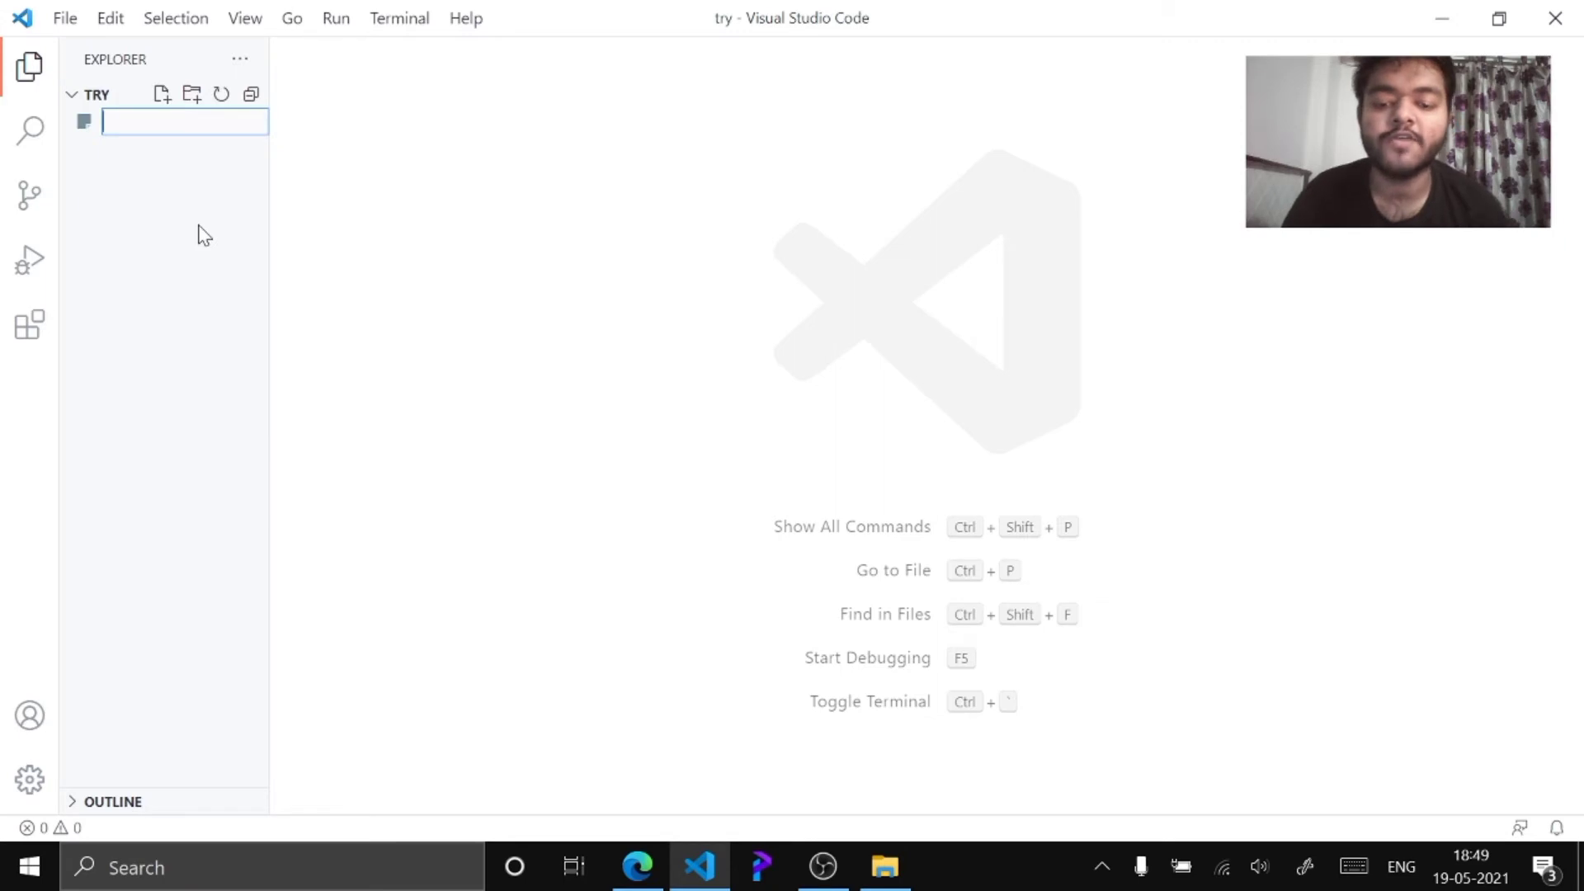
text(index.html)
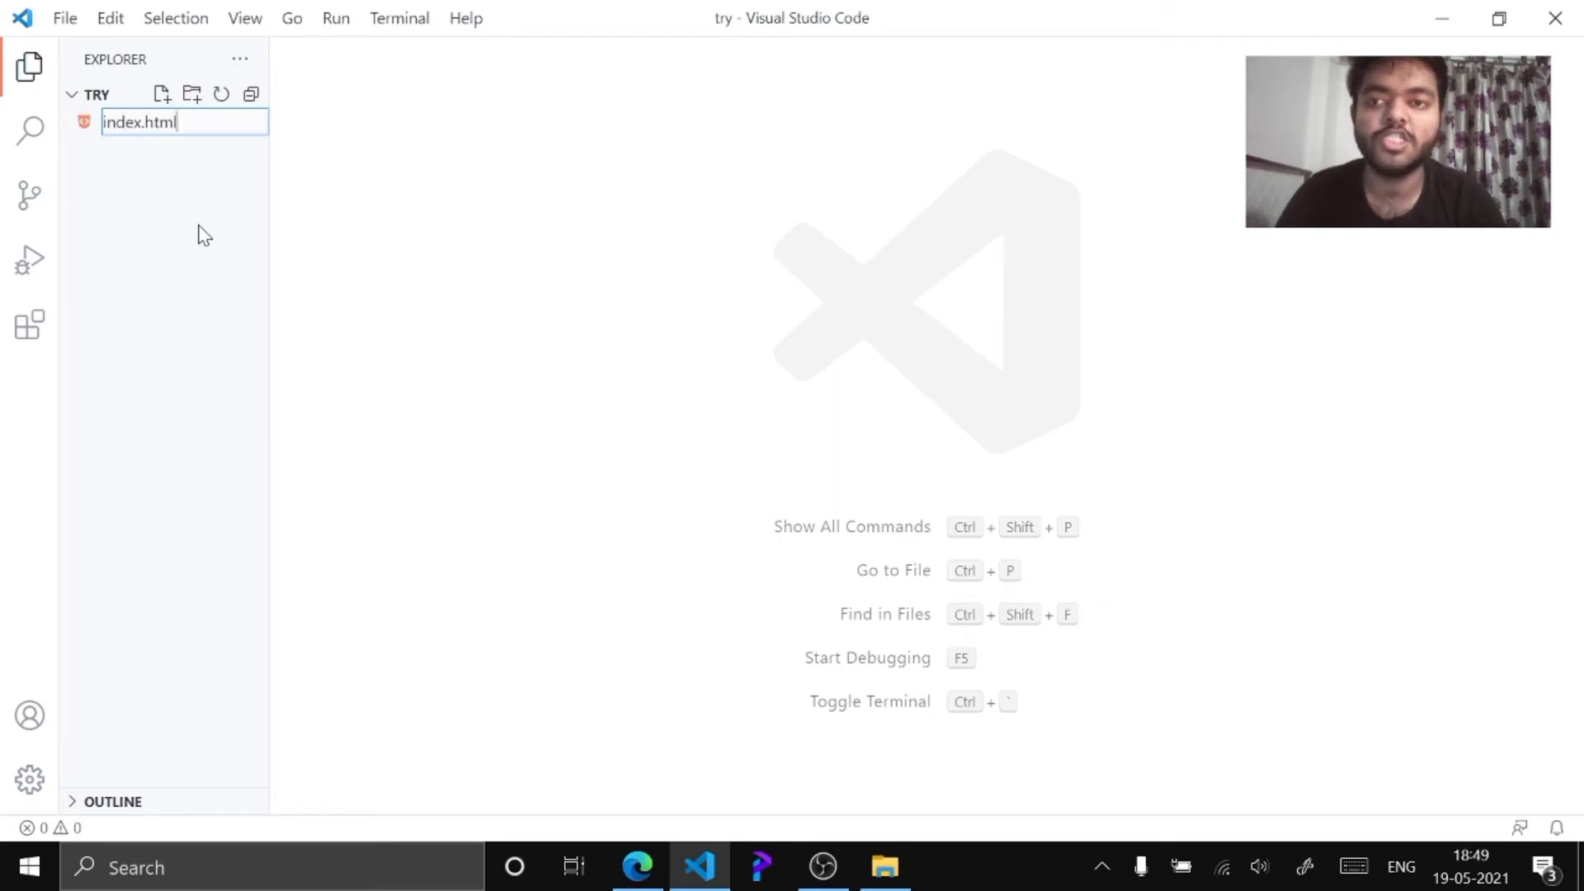
key(Return)
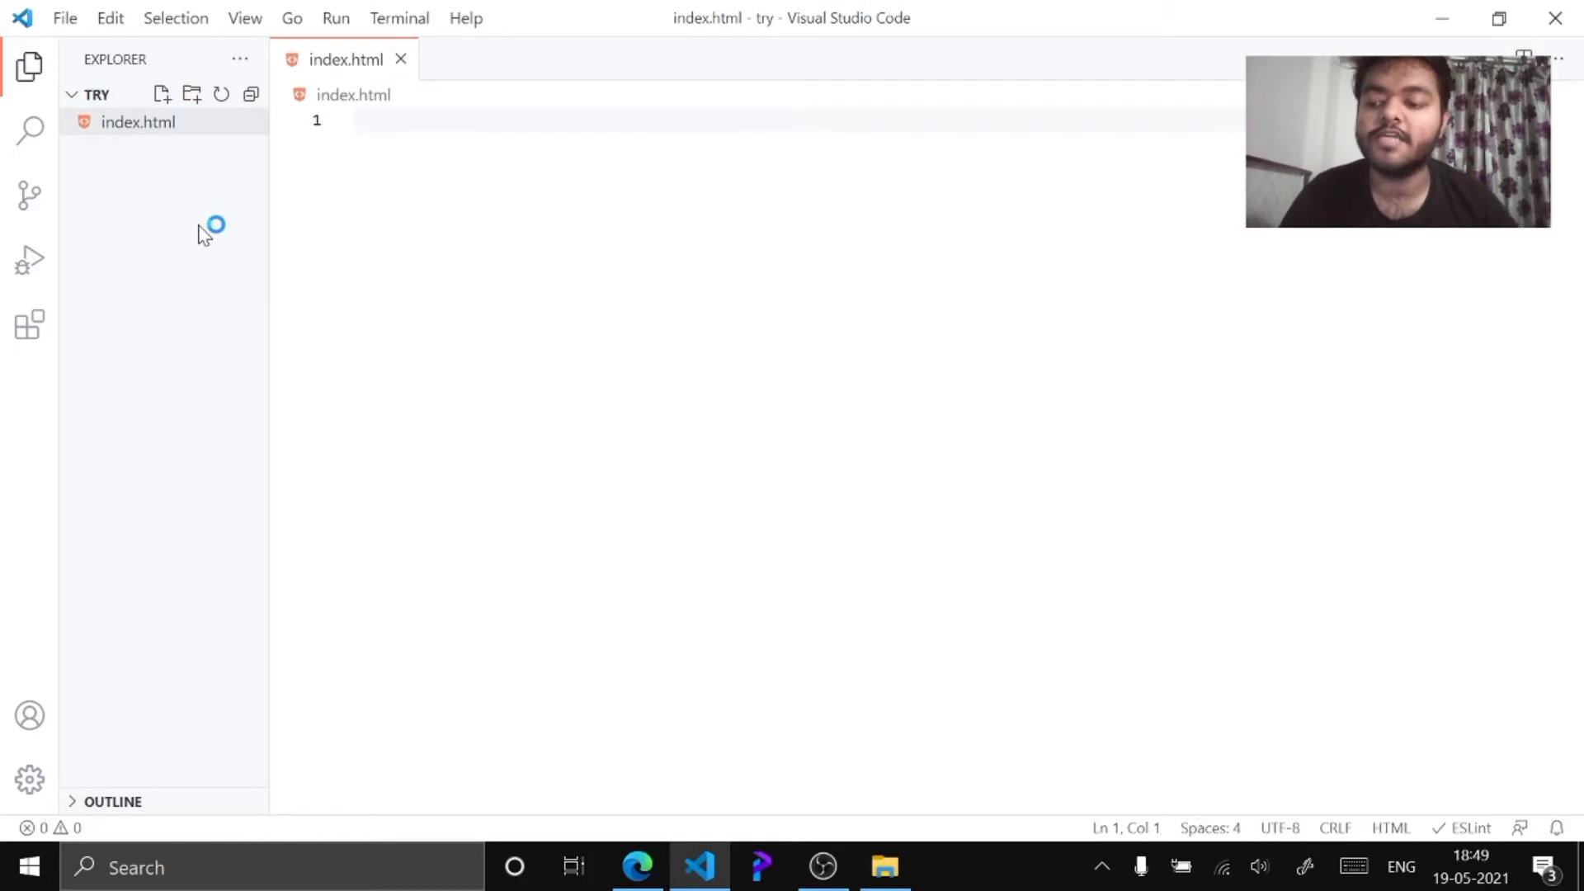
text(!)
key(Return)
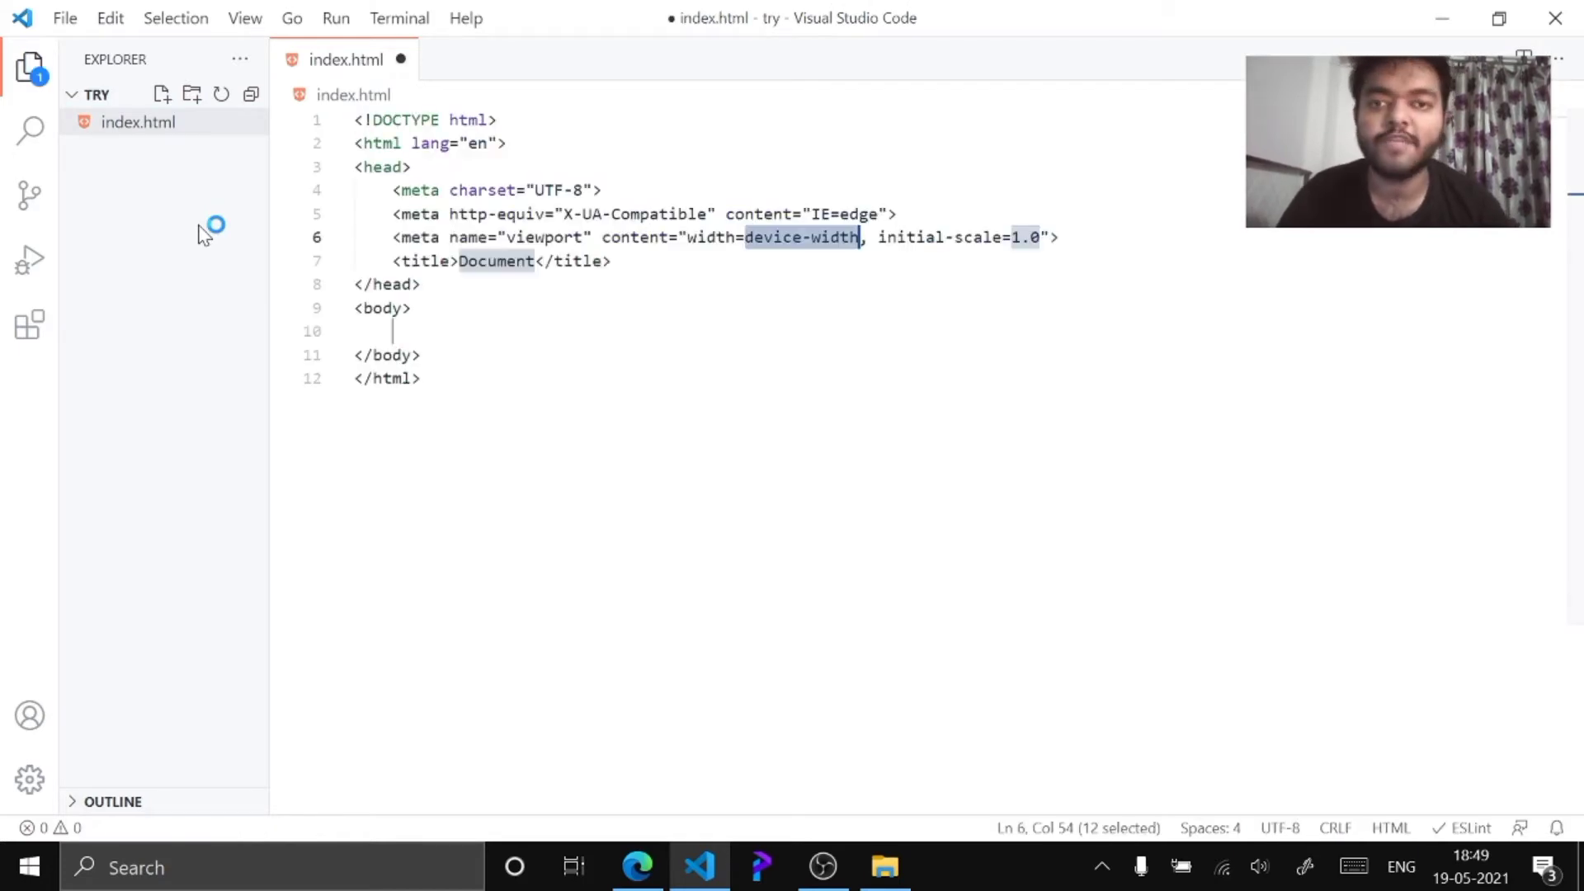
Step: Switch to Edge and copy the complete Tailwind CDN stylesheet link tag from the Tailwind CSS installation page
click(637, 867)
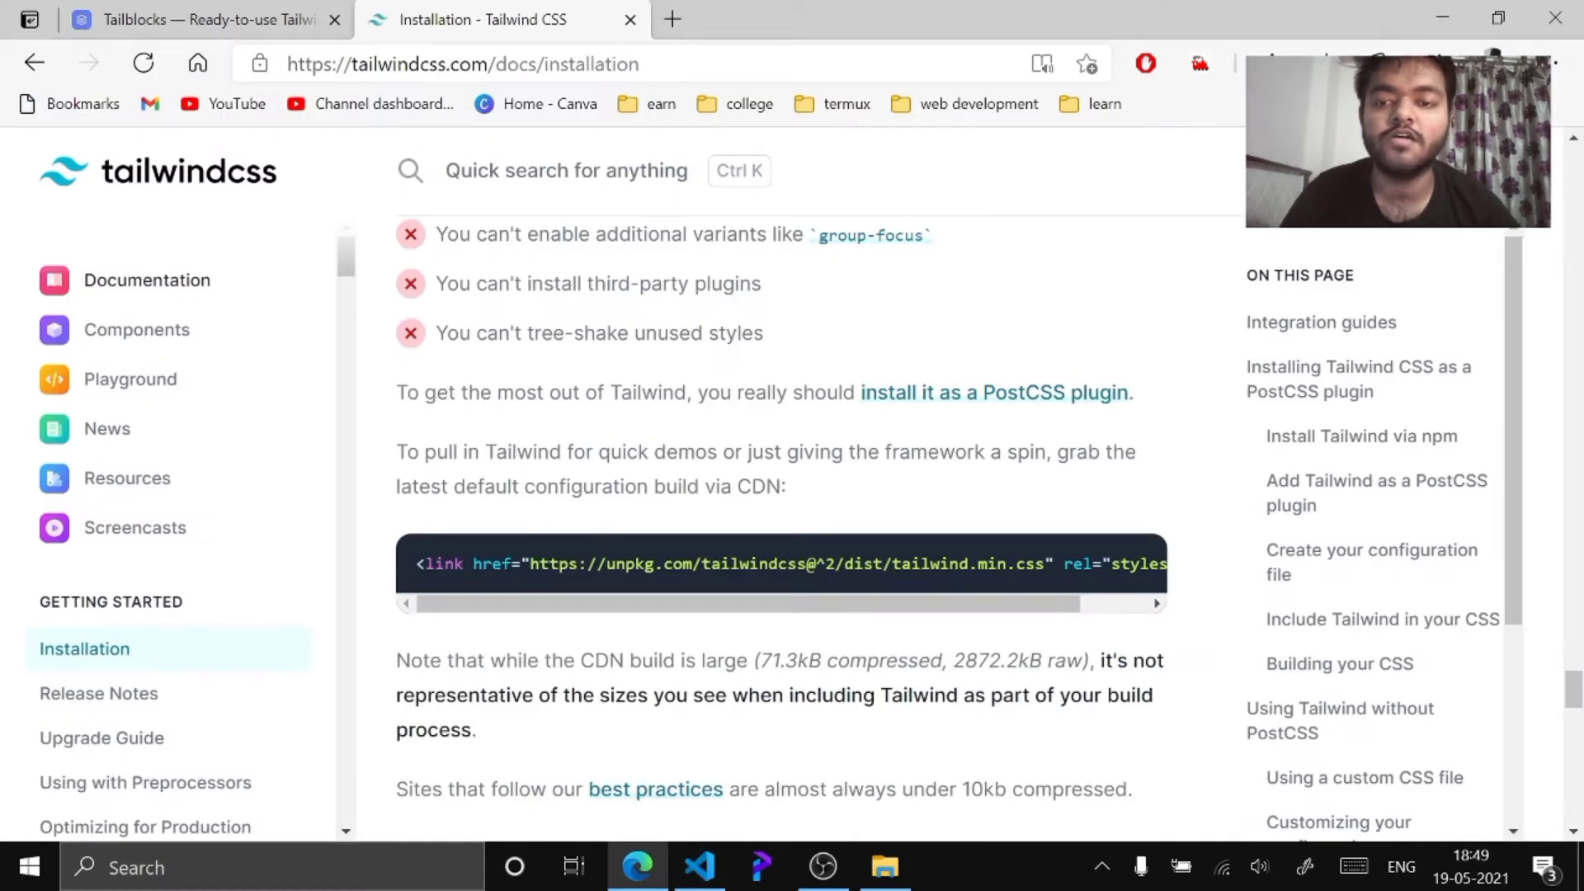
drag(426, 563, 807, 564)
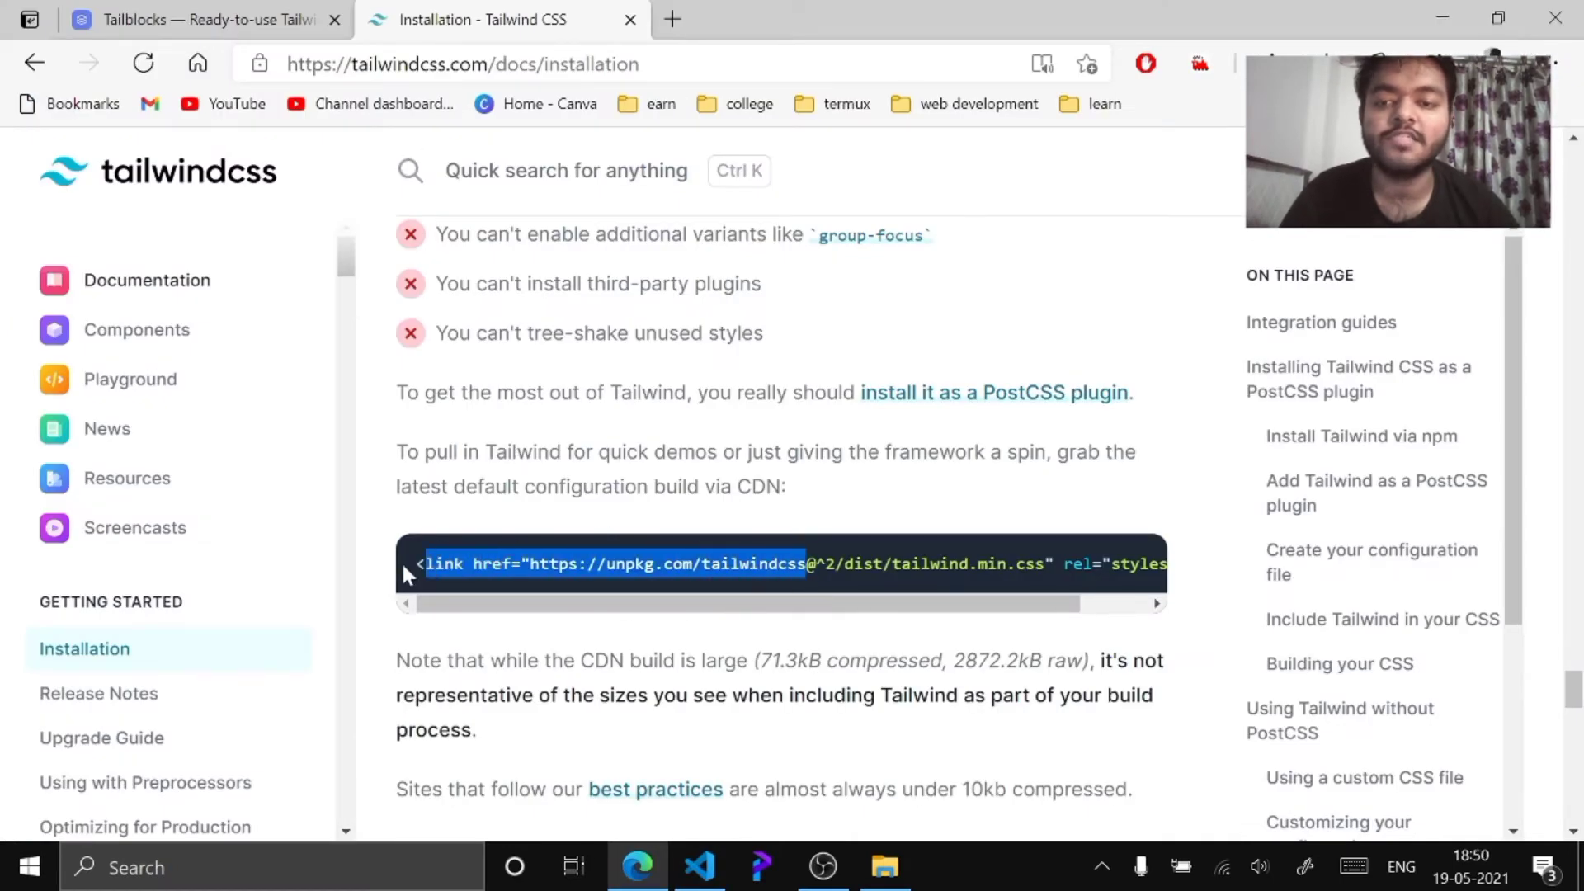
click(403, 561)
drag(417, 563, 1181, 569)
key(ctrl+c)
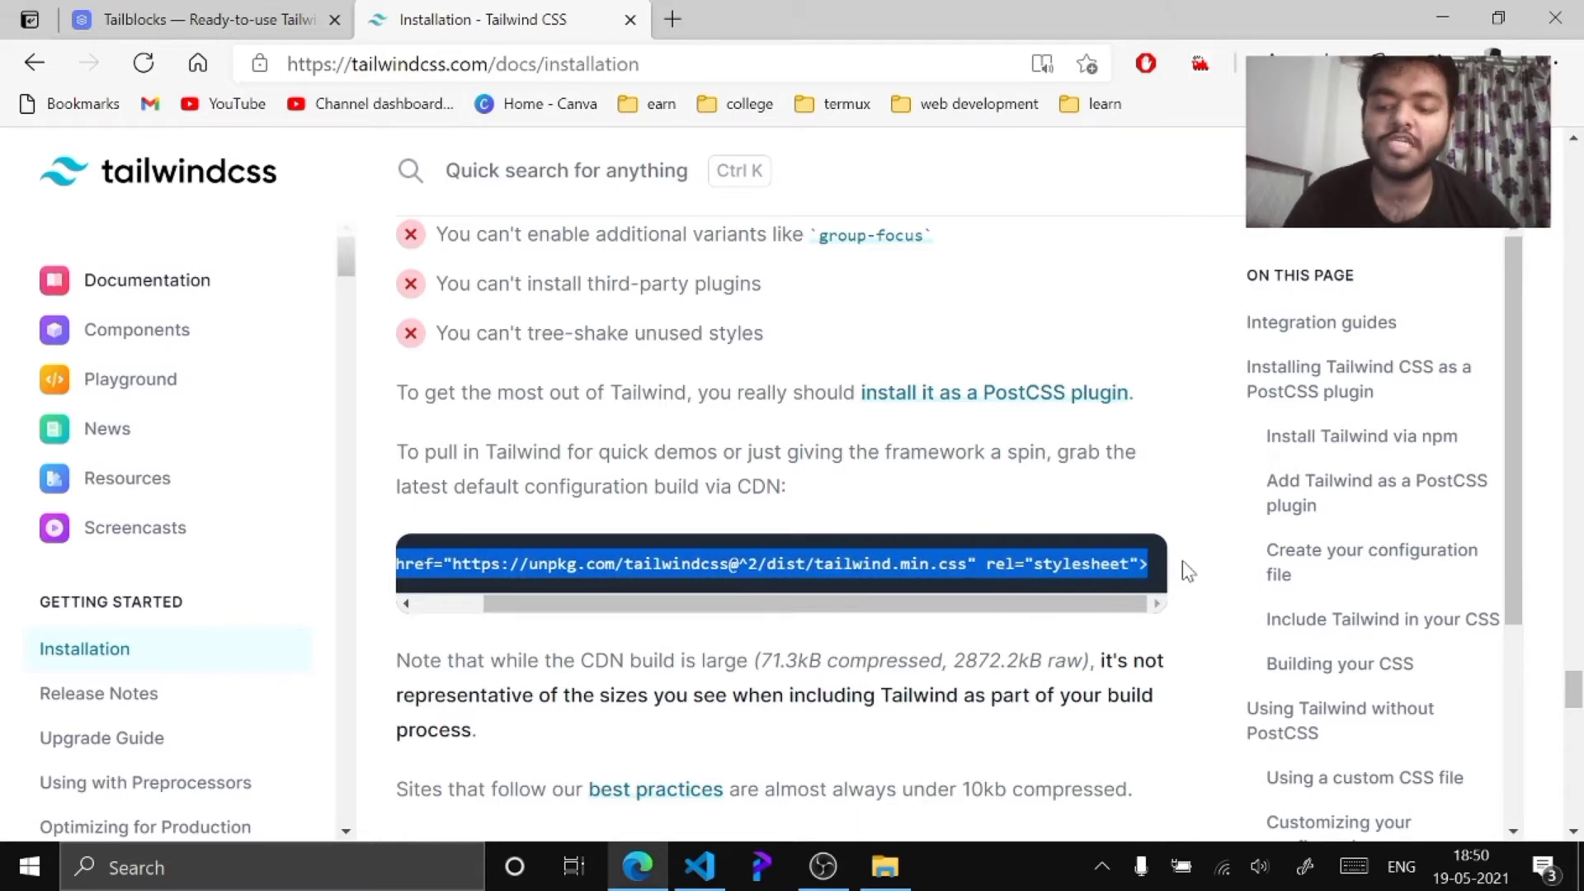
Step: Back in Visual Studio Code, paste the Tailwind stylesheet link on a new line below the viewport meta tag of index.html
click(699, 866)
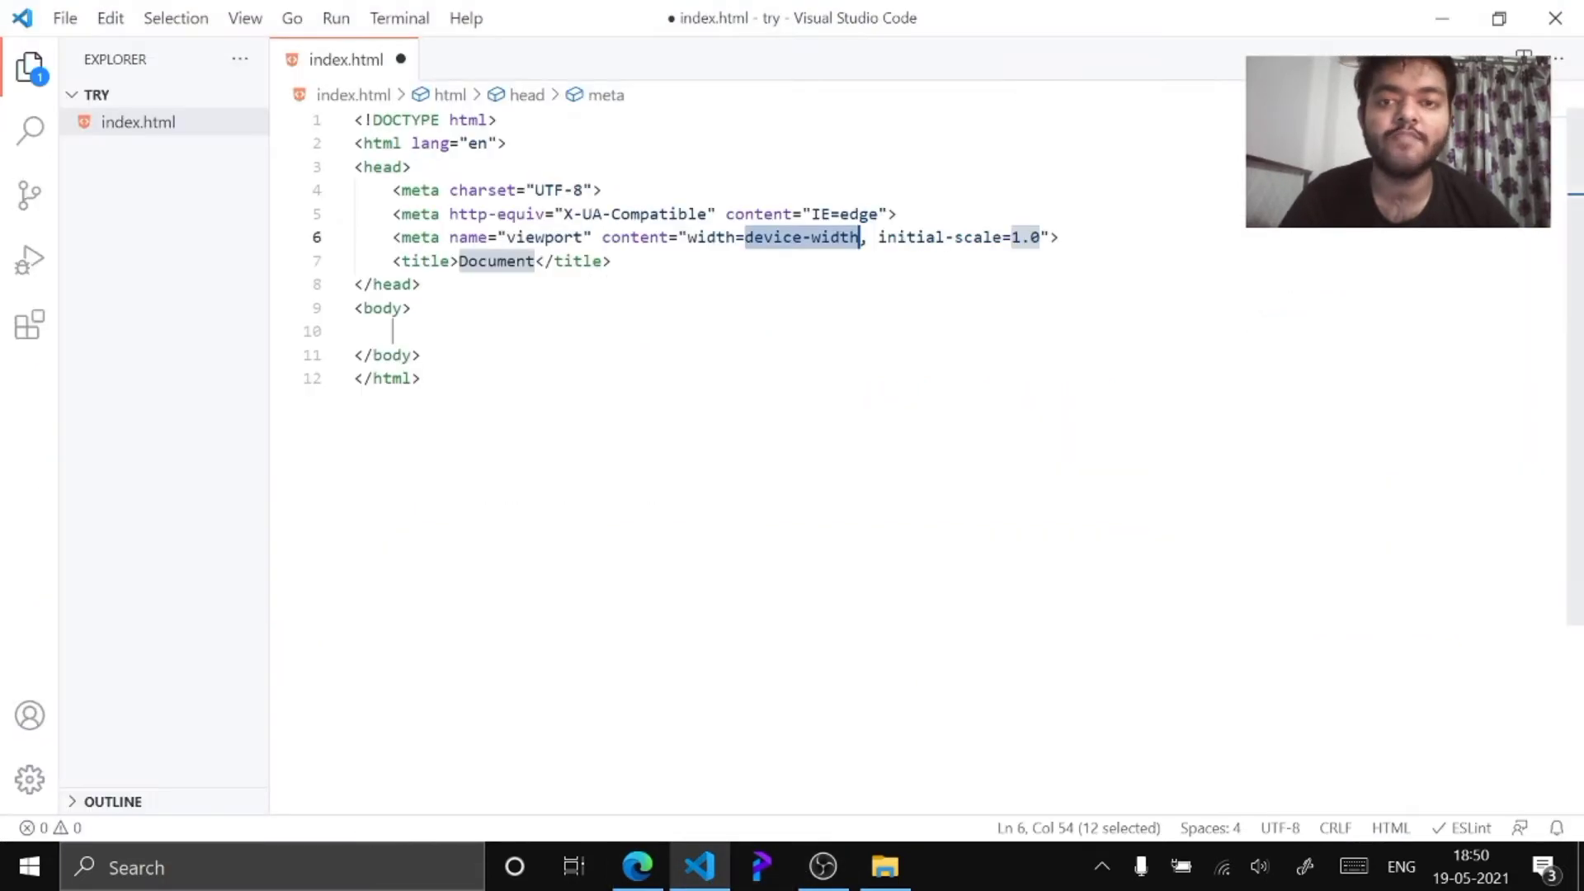
click(1061, 237)
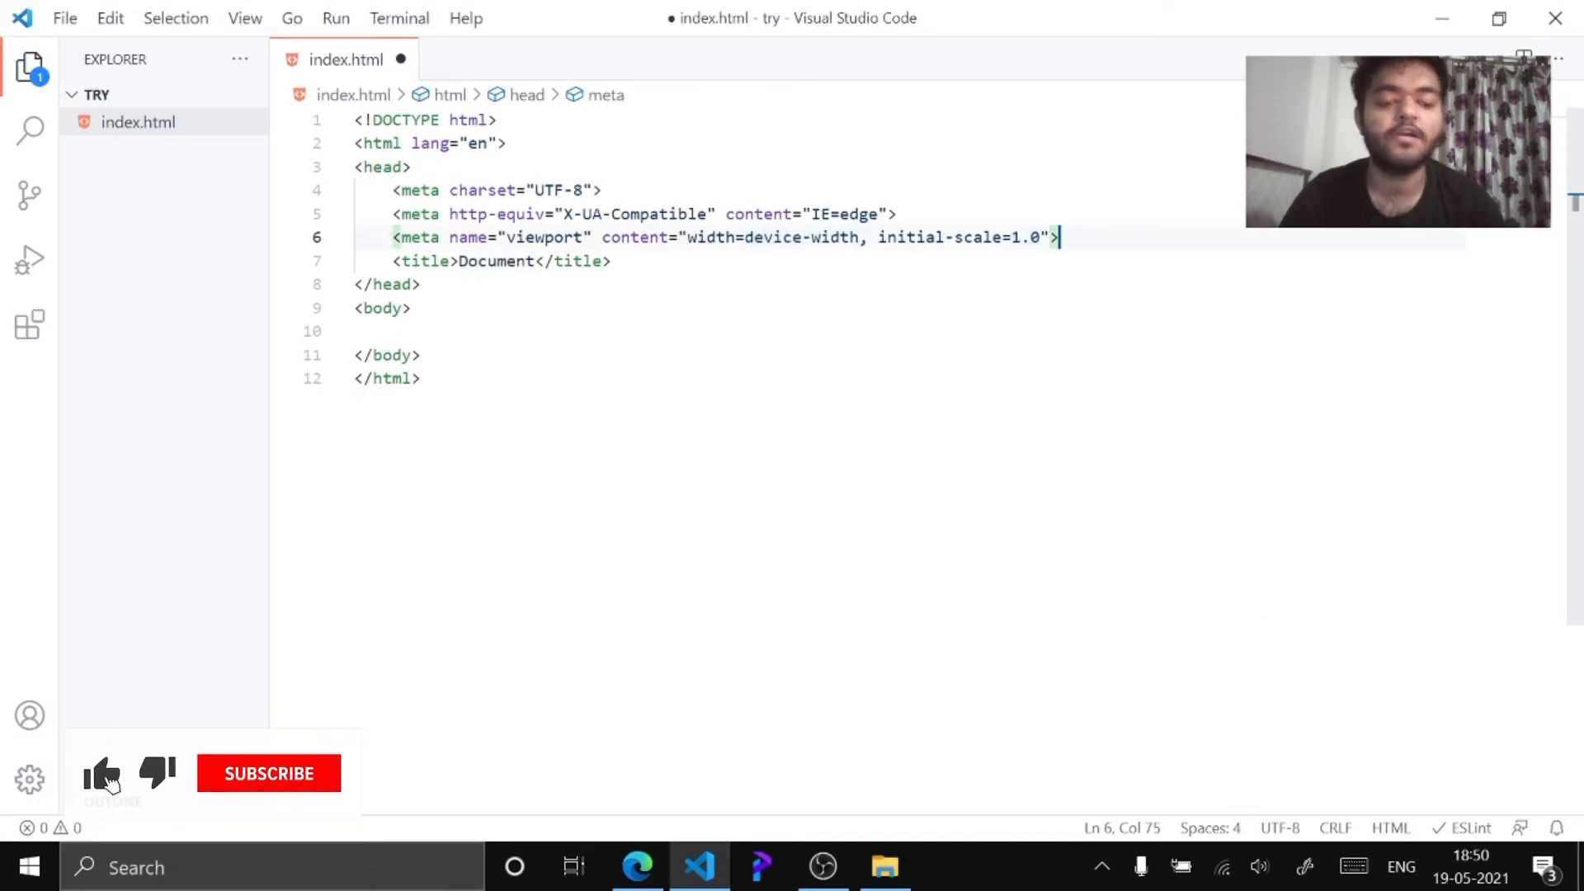
key(Return)
key(ctrl+v)
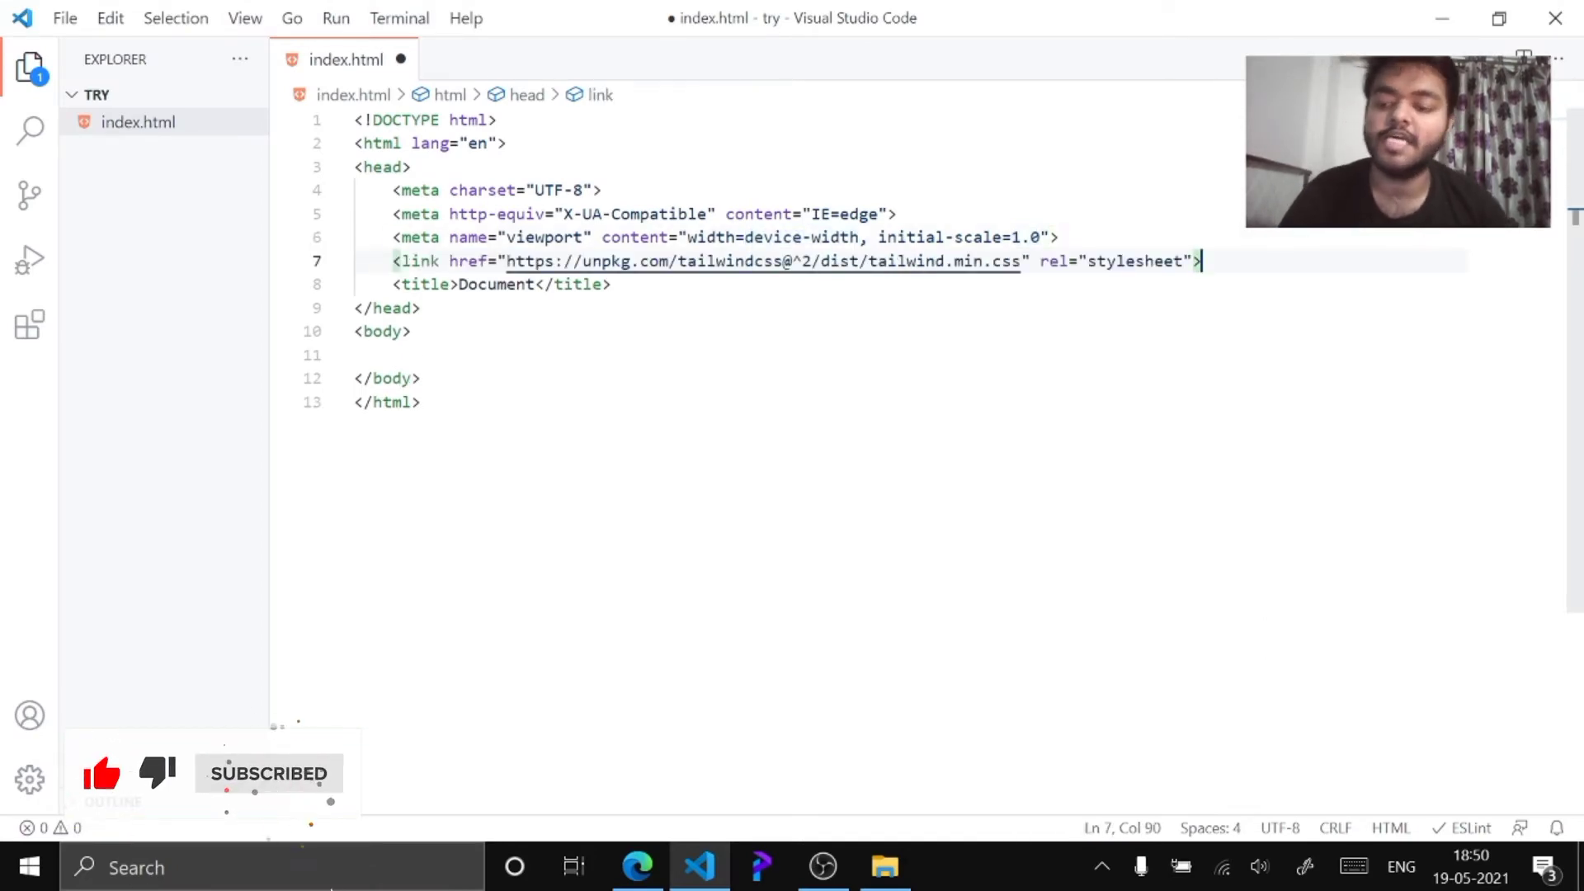
Step: In Edge, show the code of the first Hero block on Tailblocks and copy it to the clipboard
key(alt+Tab)
click(206, 19)
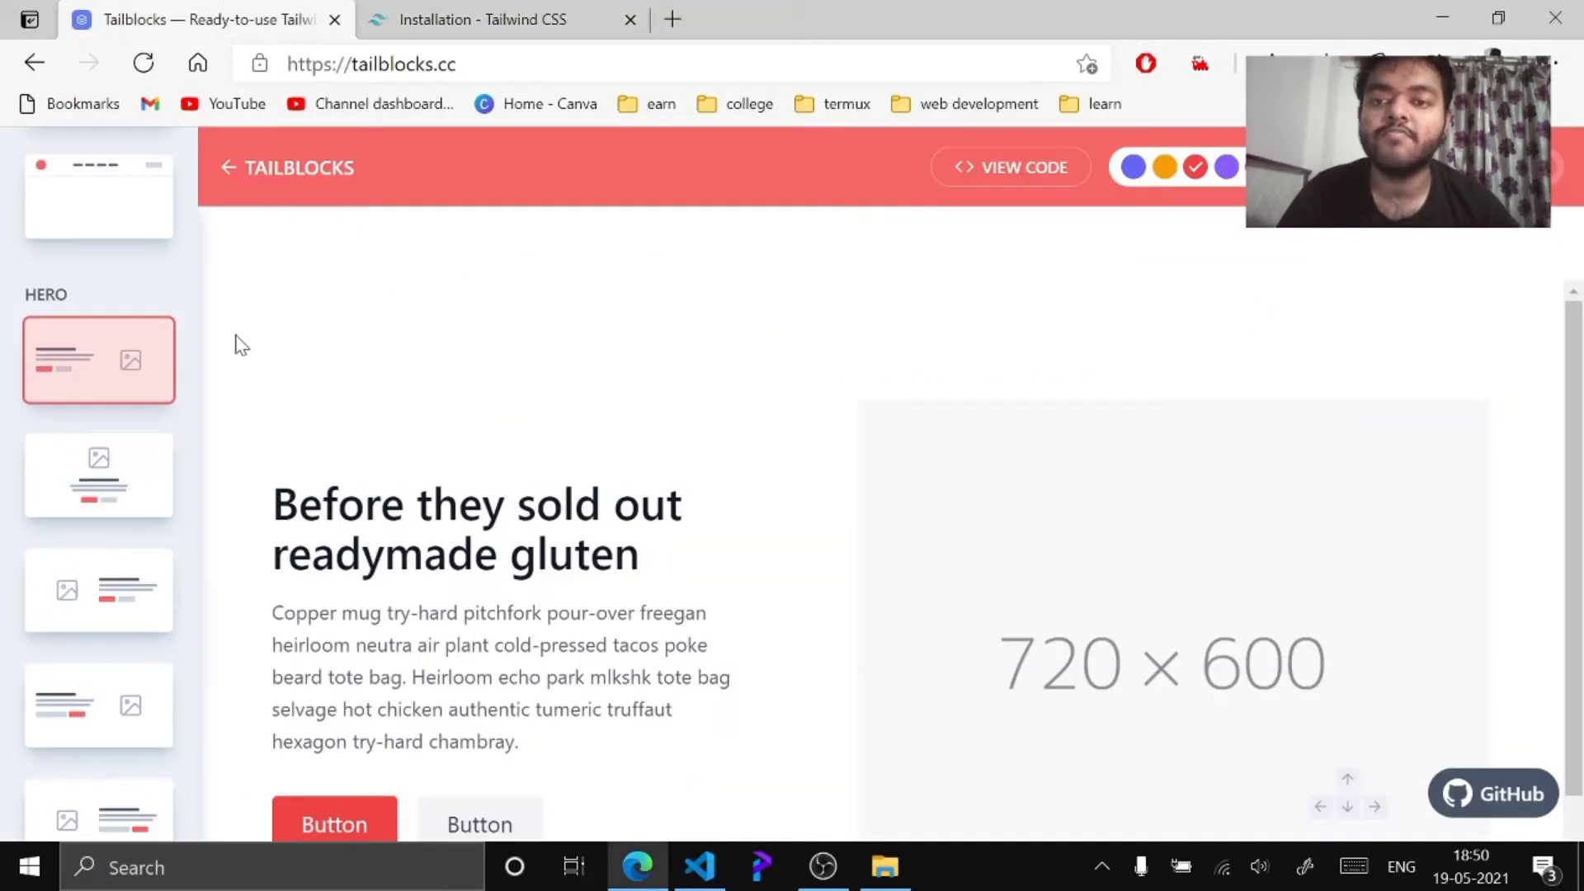
click(1025, 169)
click(806, 177)
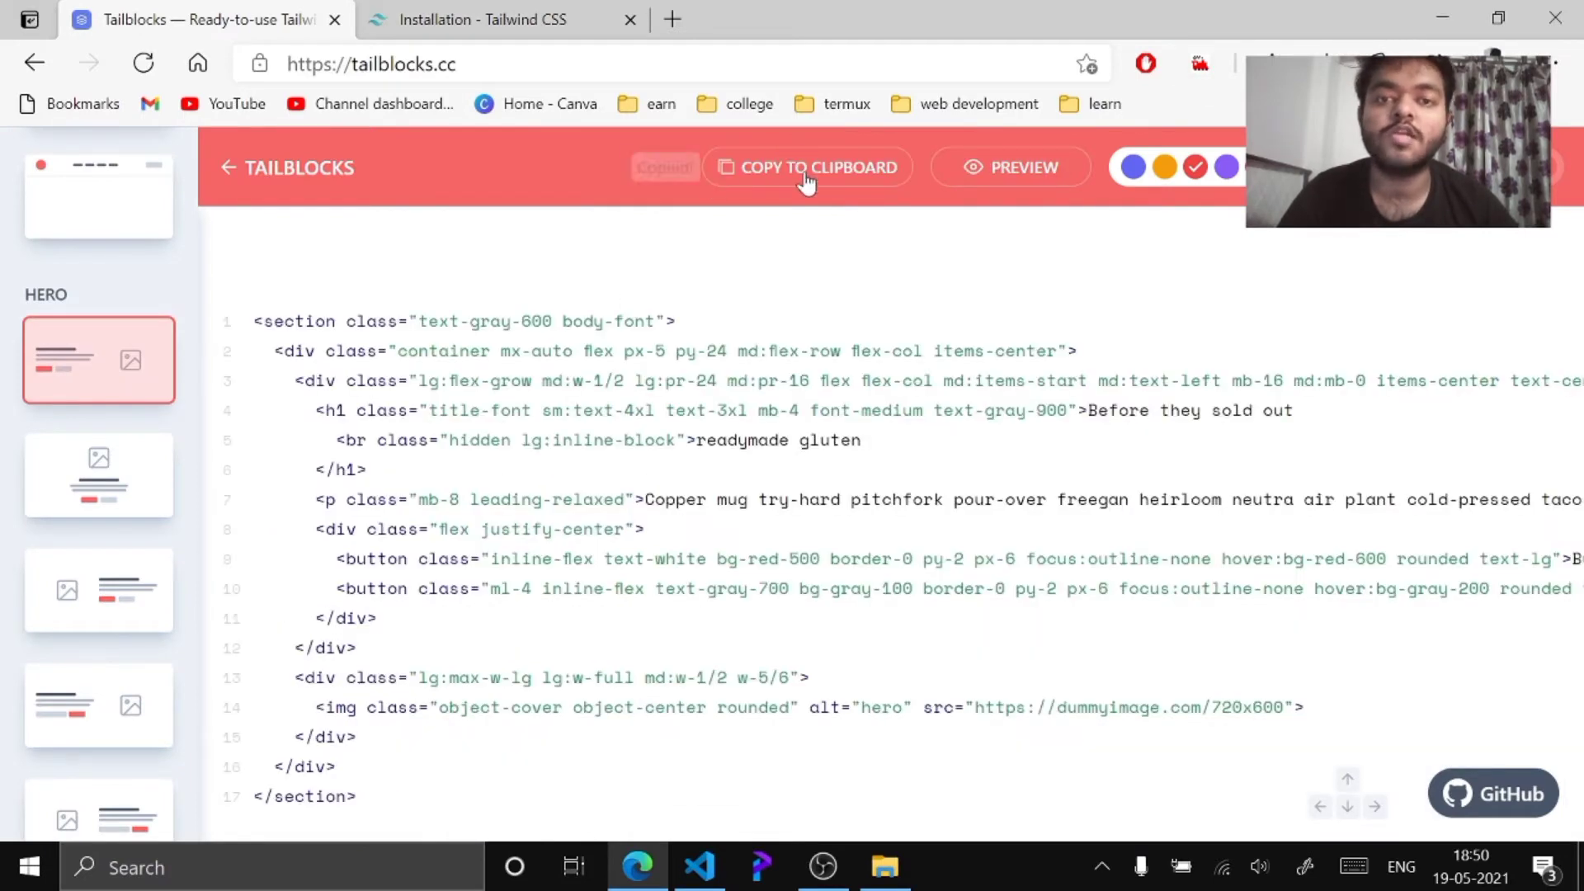
Step: Return to Visual Studio Code and paste the copied hero section into the empty body of index.html
key(alt+Tab)
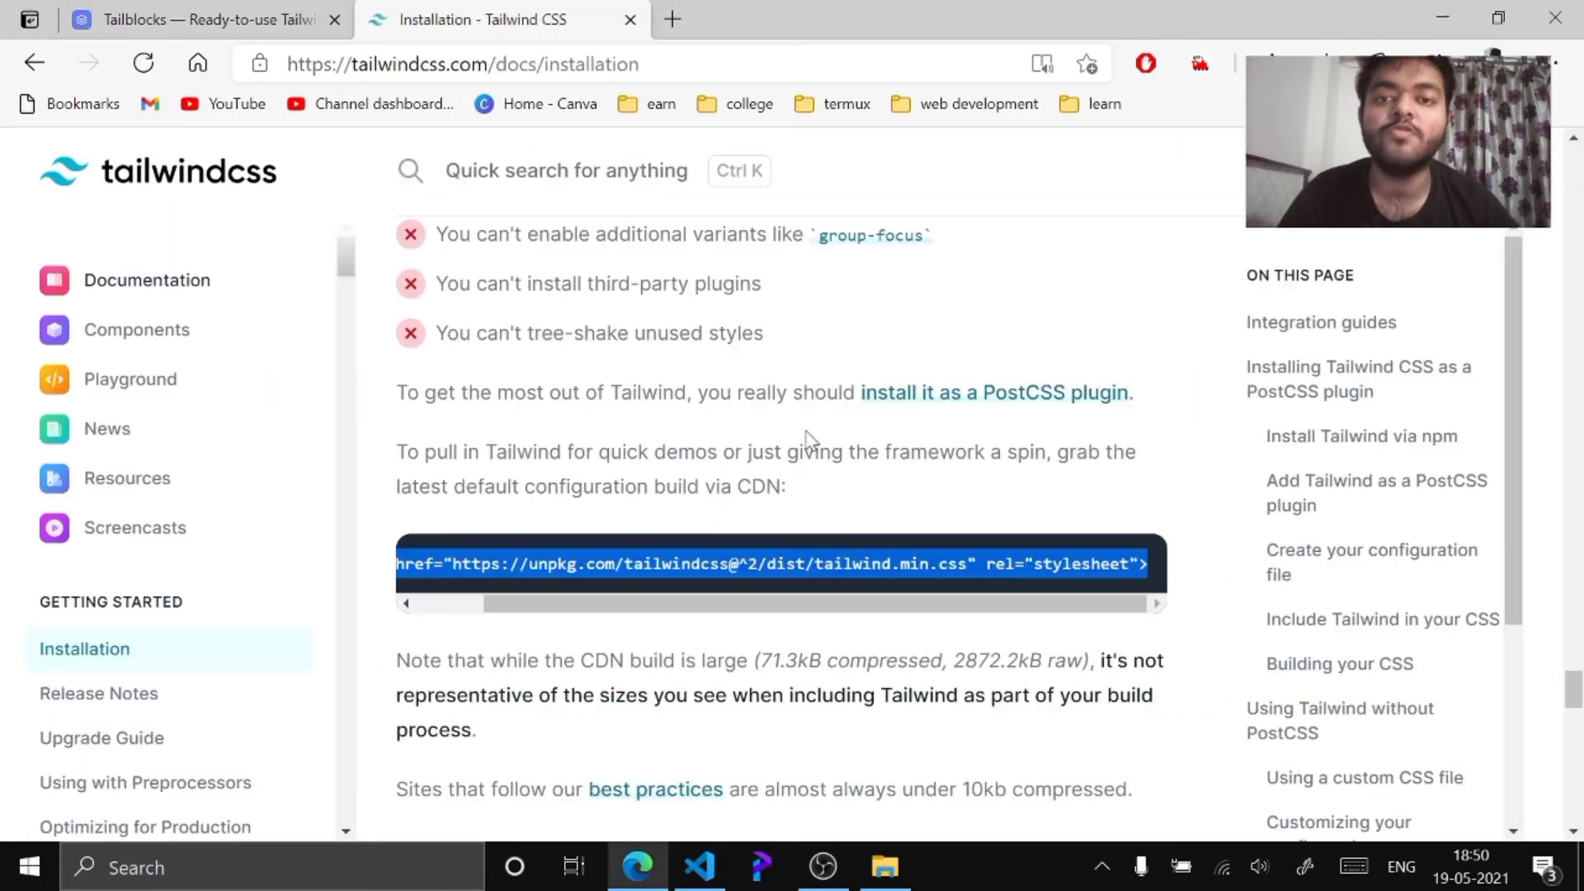
key(alt+Tab)
key(Tab)
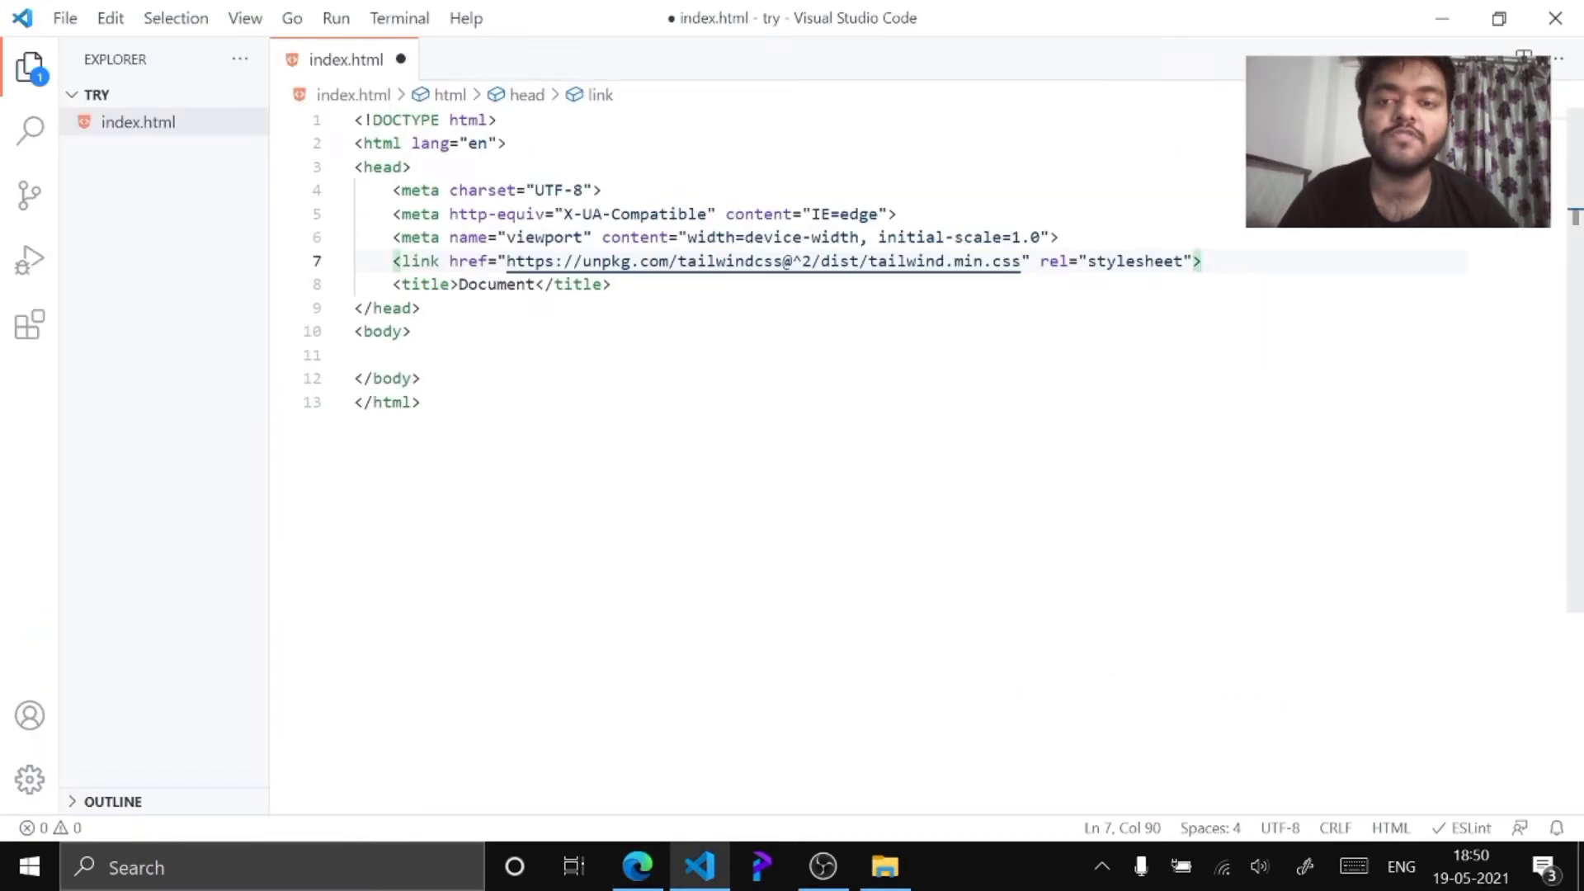
click(393, 355)
key(ctrl+v)
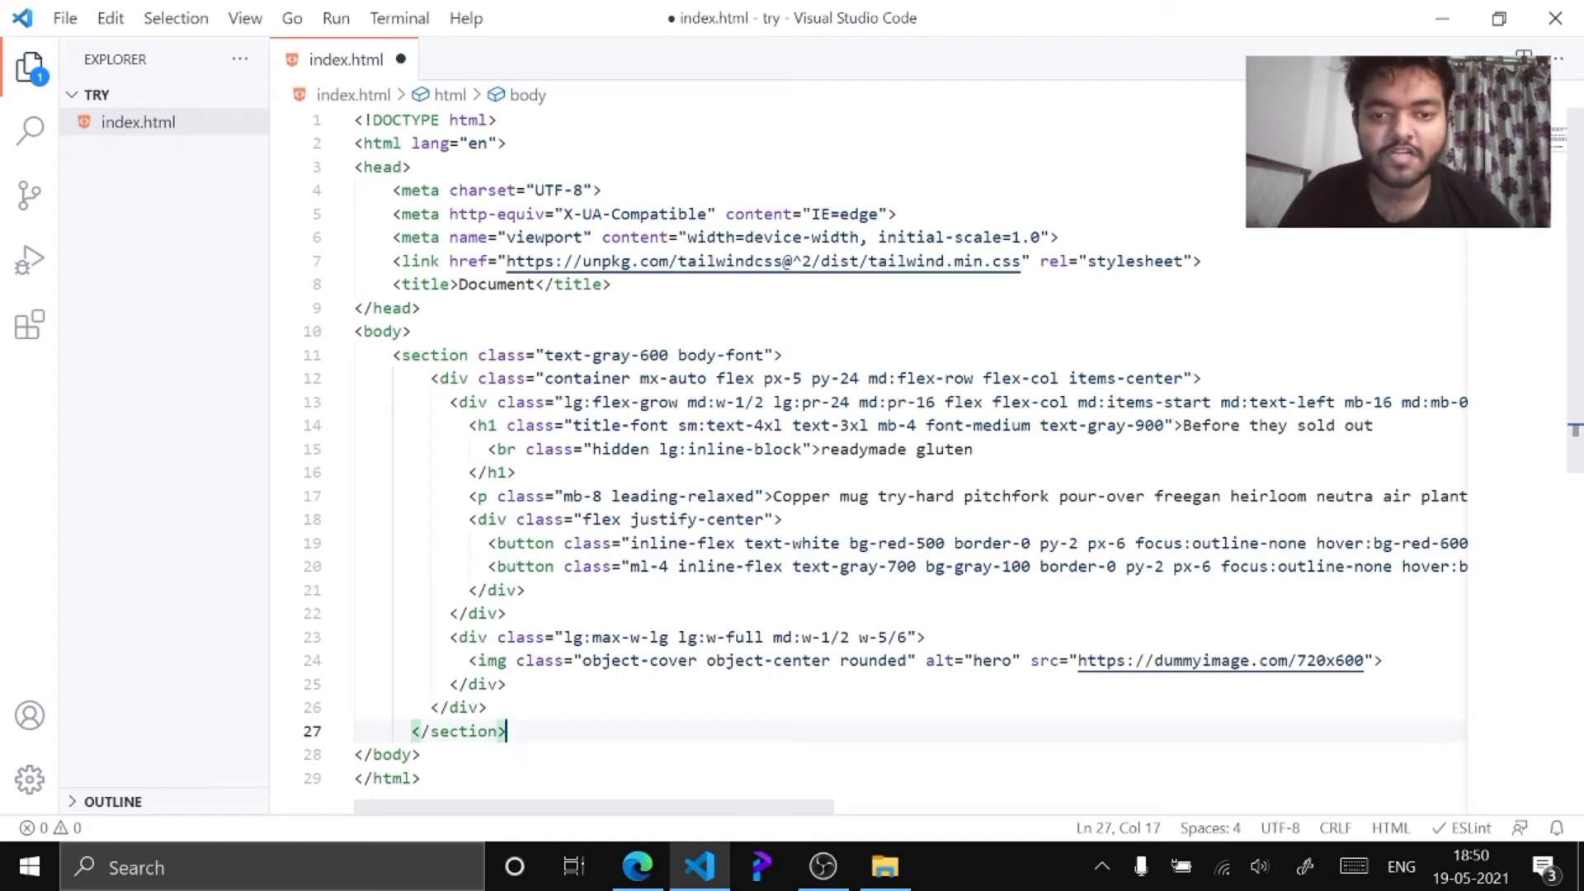
Step: Comment out the img line in the hero section and save index.html
click(467, 660)
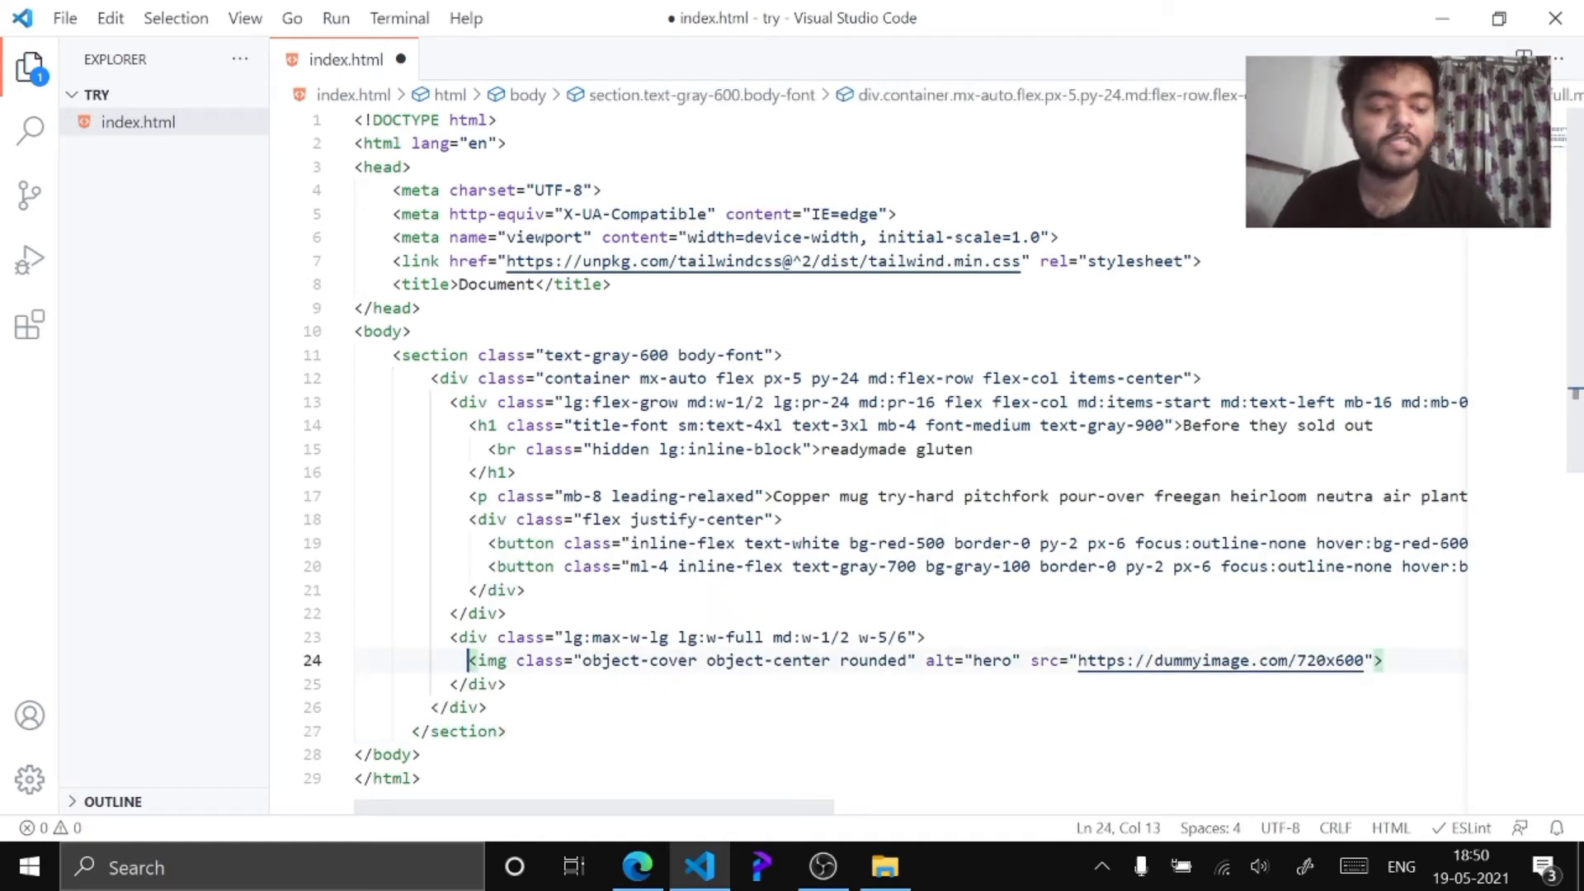
key(ctrl+slash)
key(ctrl+s)
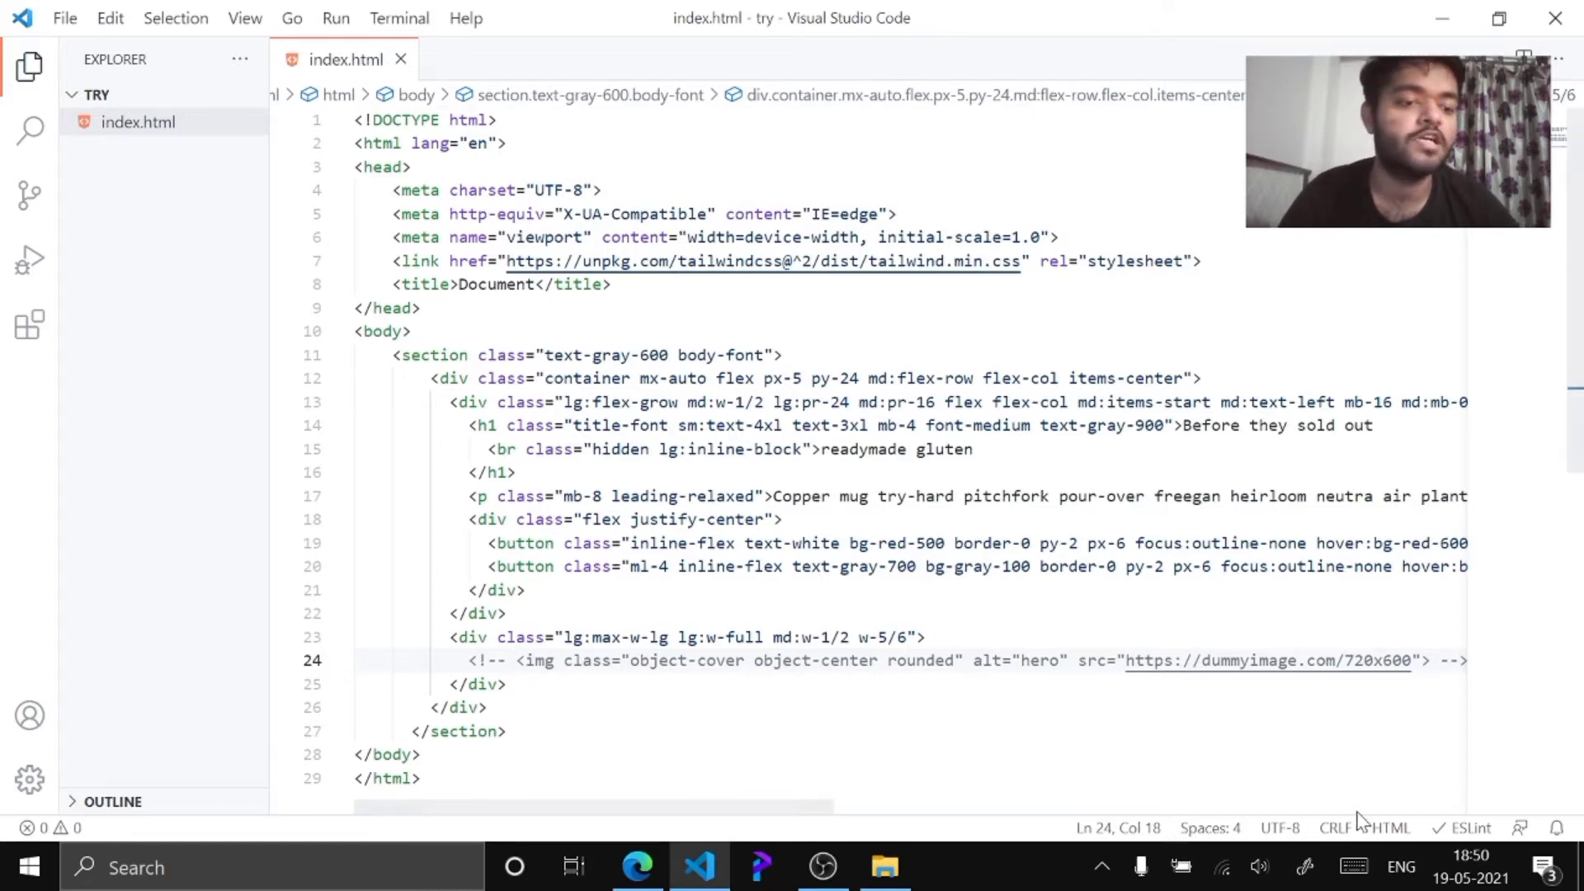
Step: Show the Desktop folder in File Explorer, and open index.html from Visual Studio Code with Live Server
click(885, 866)
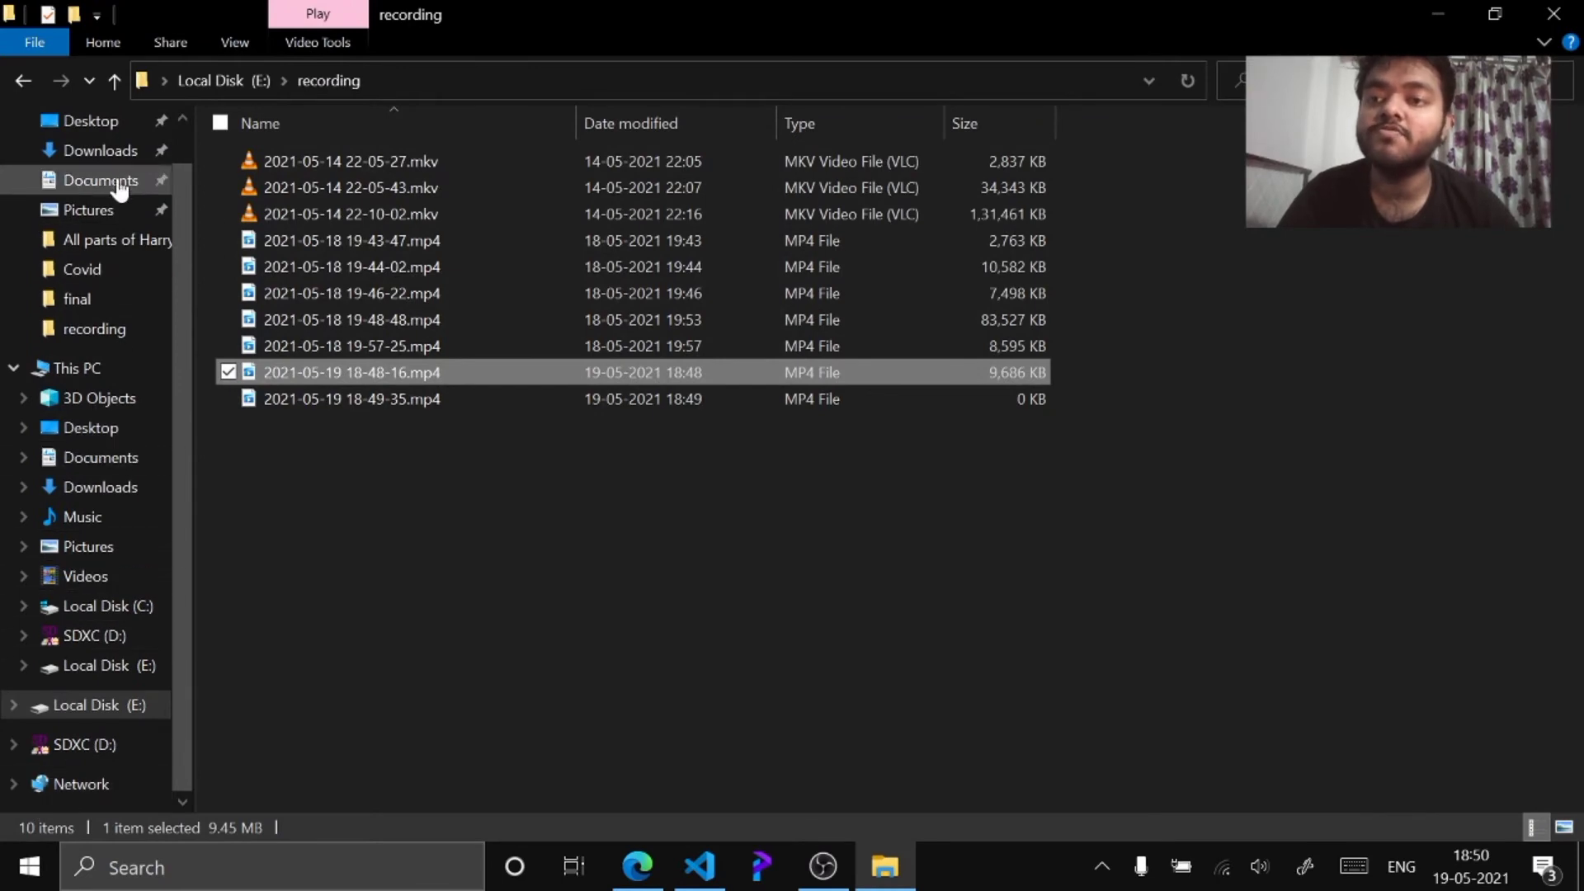
click(106, 132)
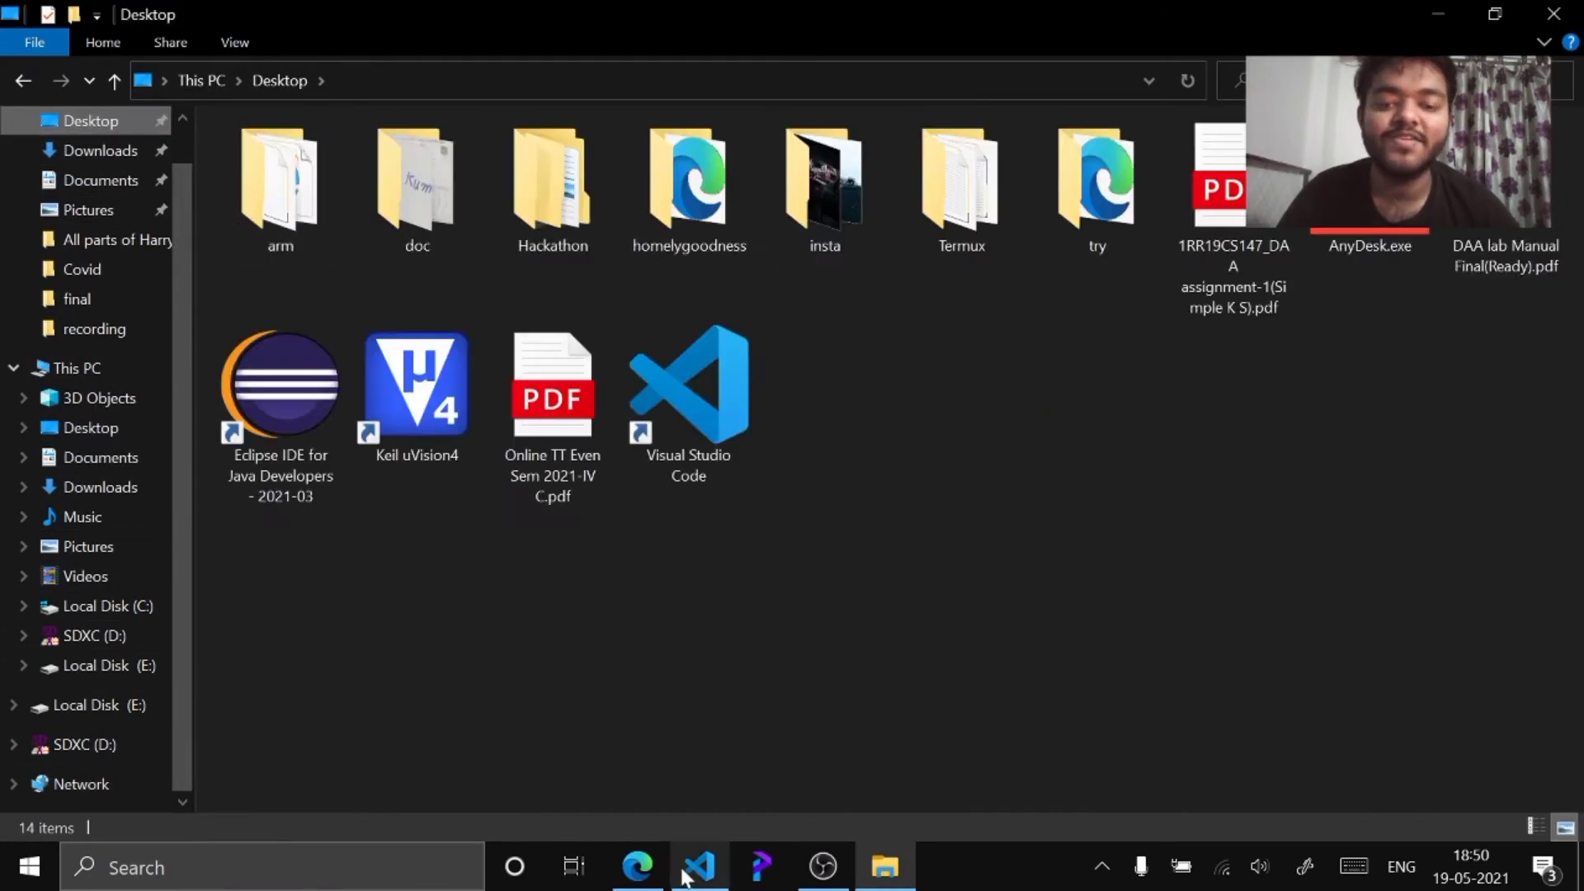
click(699, 866)
right_click(182, 123)
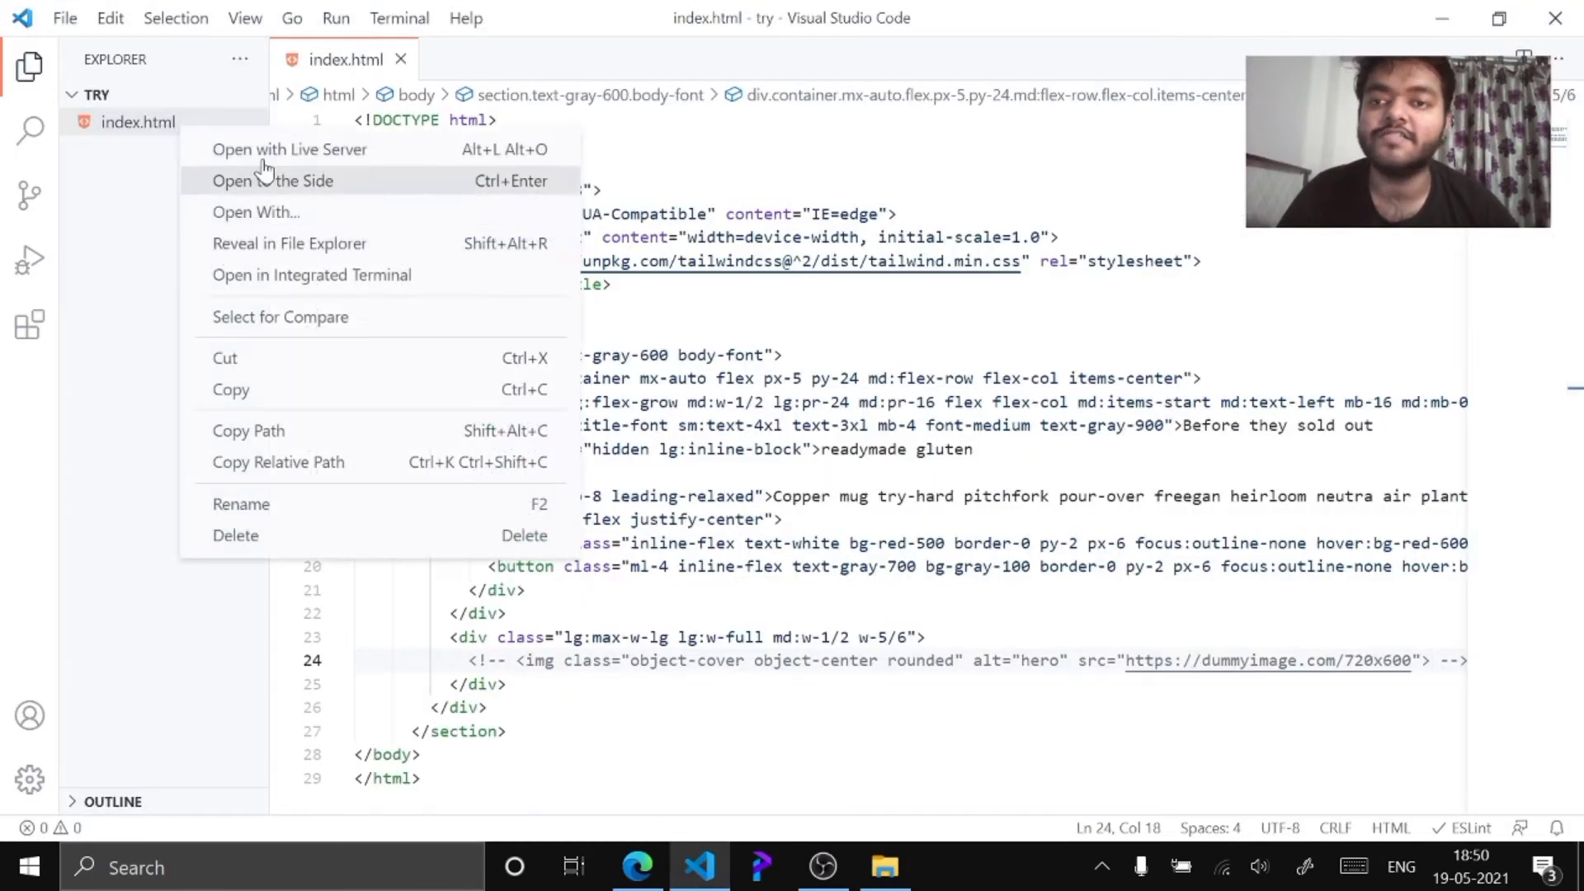
click(263, 150)
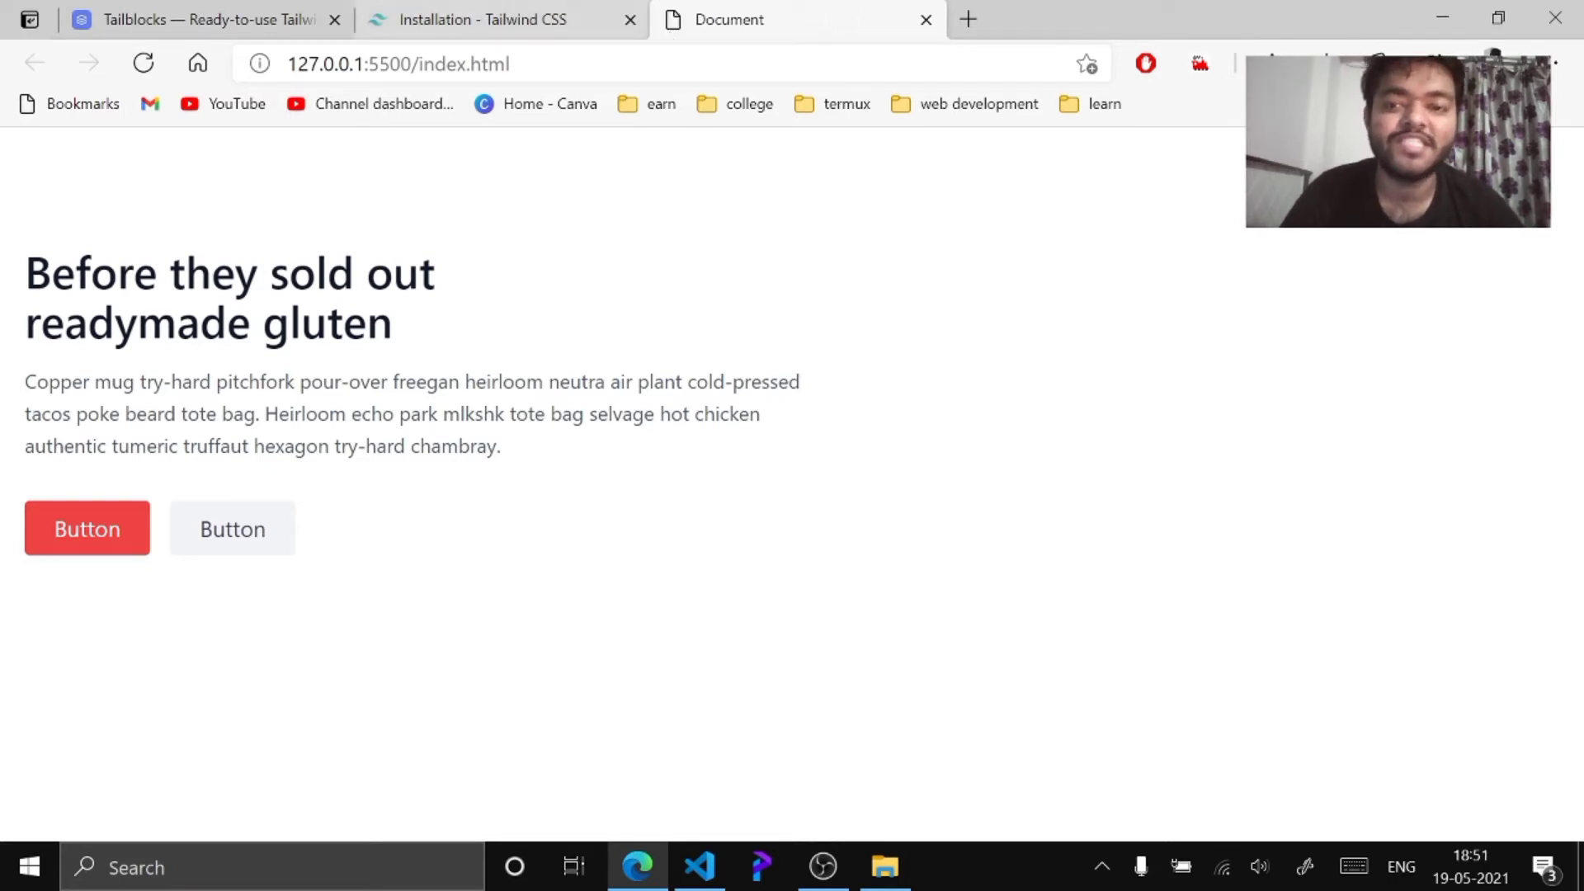
Step: Open netlify.com in a new browser tab and go to the account's team overview through Log in
click(969, 19)
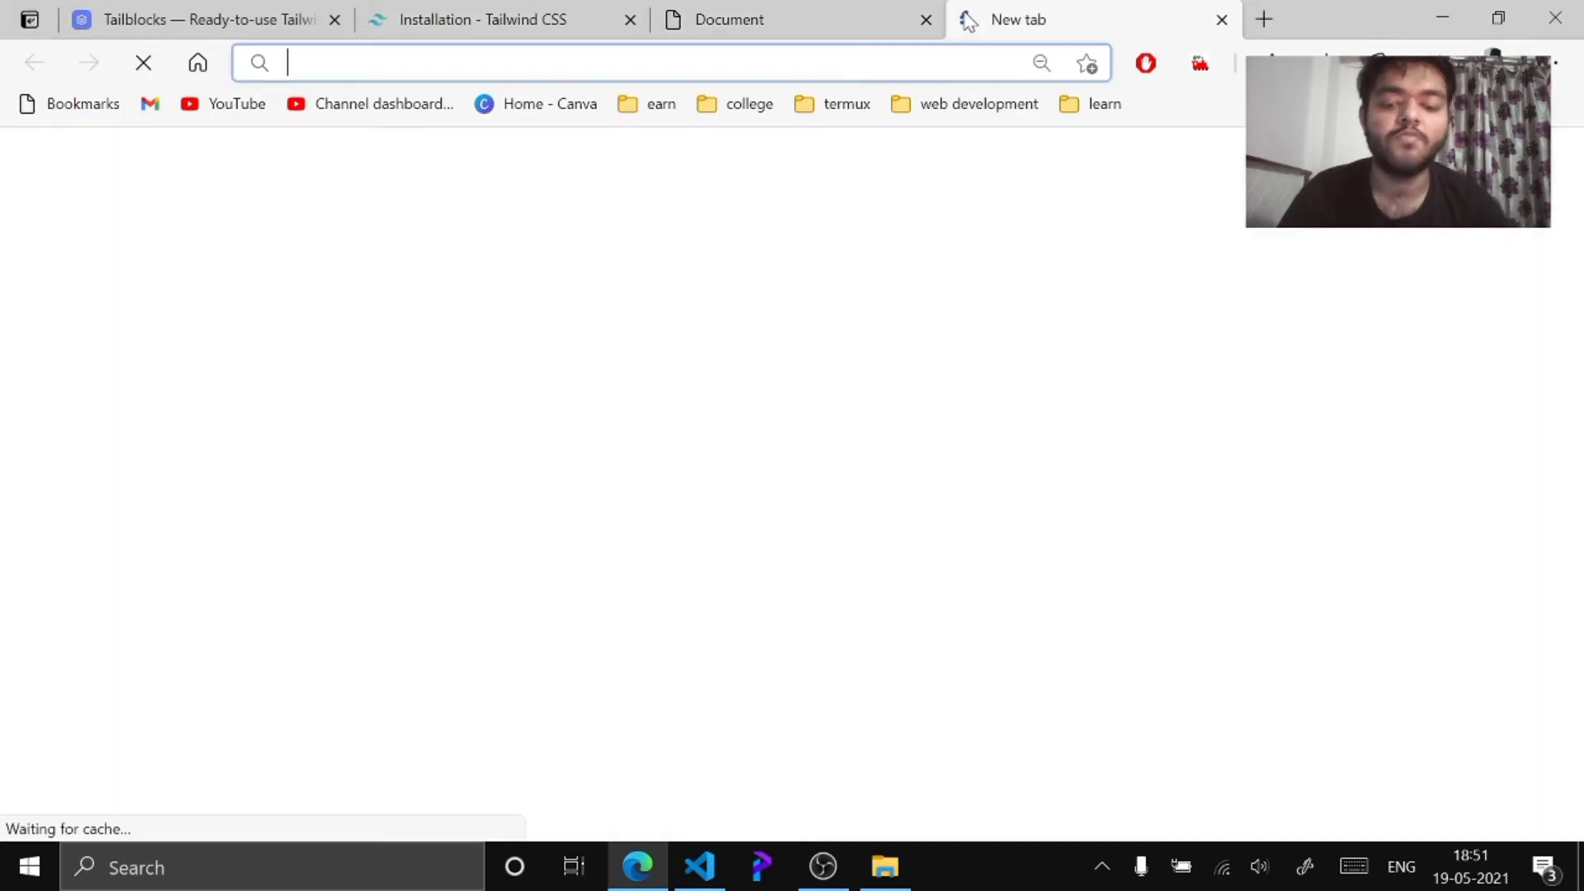
text(net)
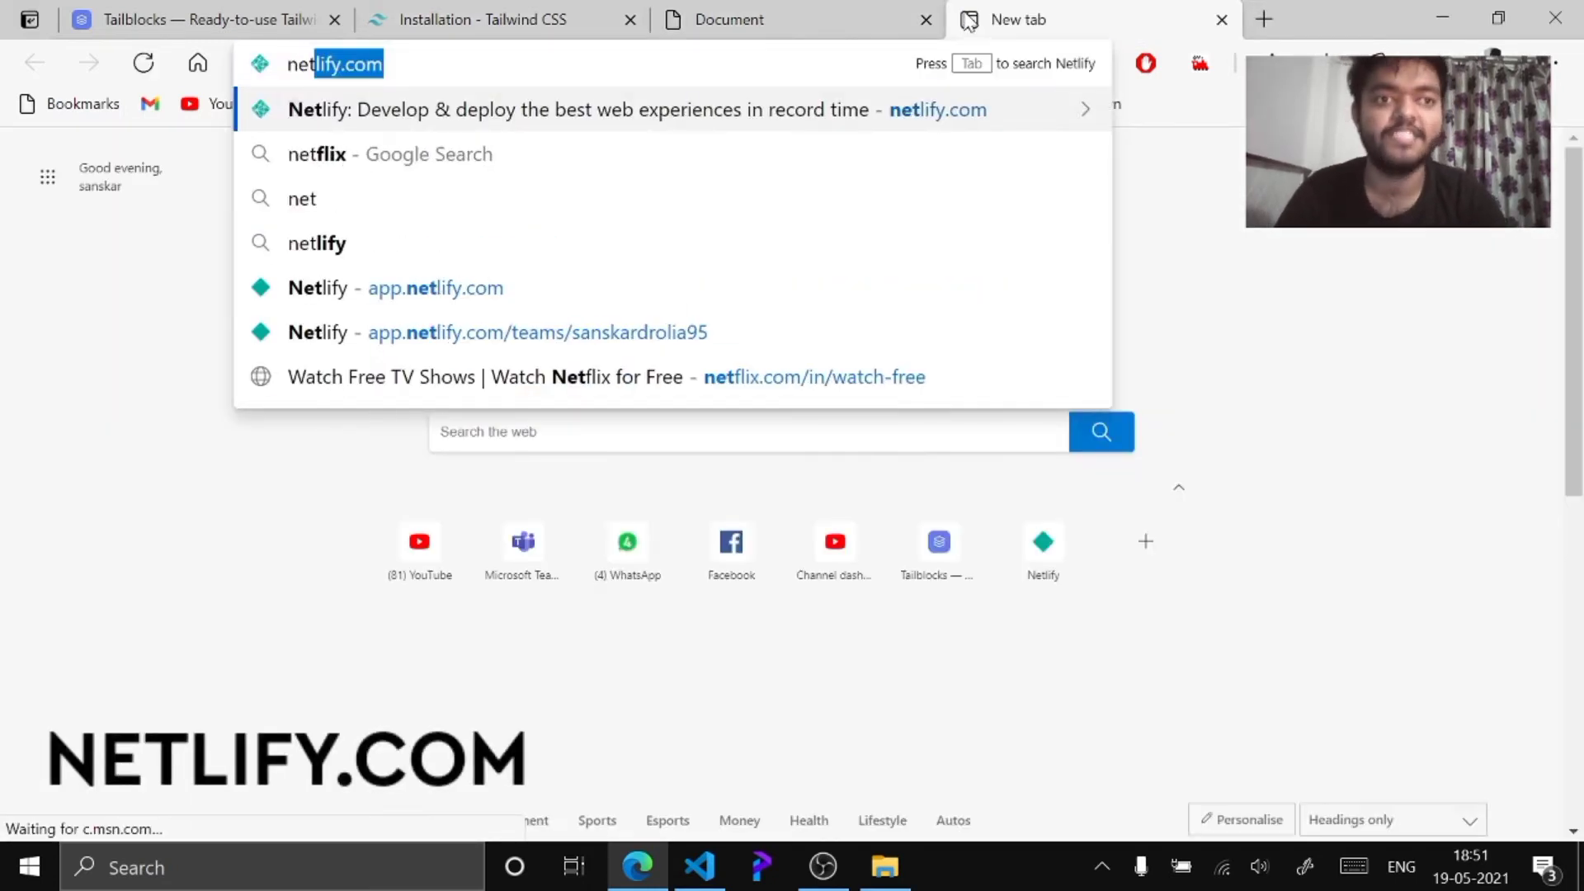
key(Return)
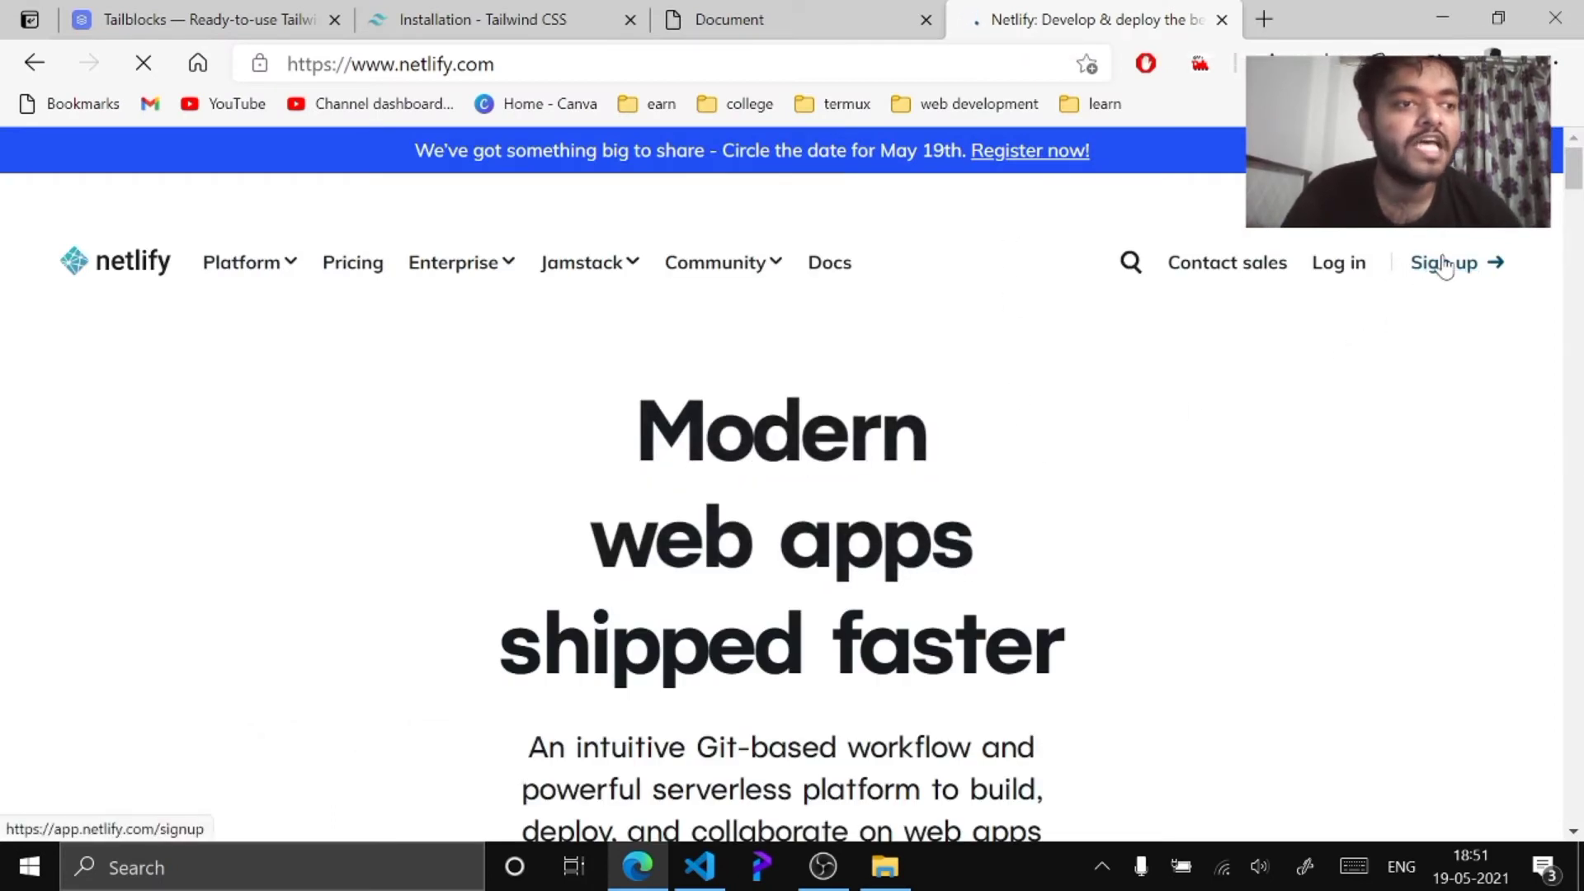
click(1335, 276)
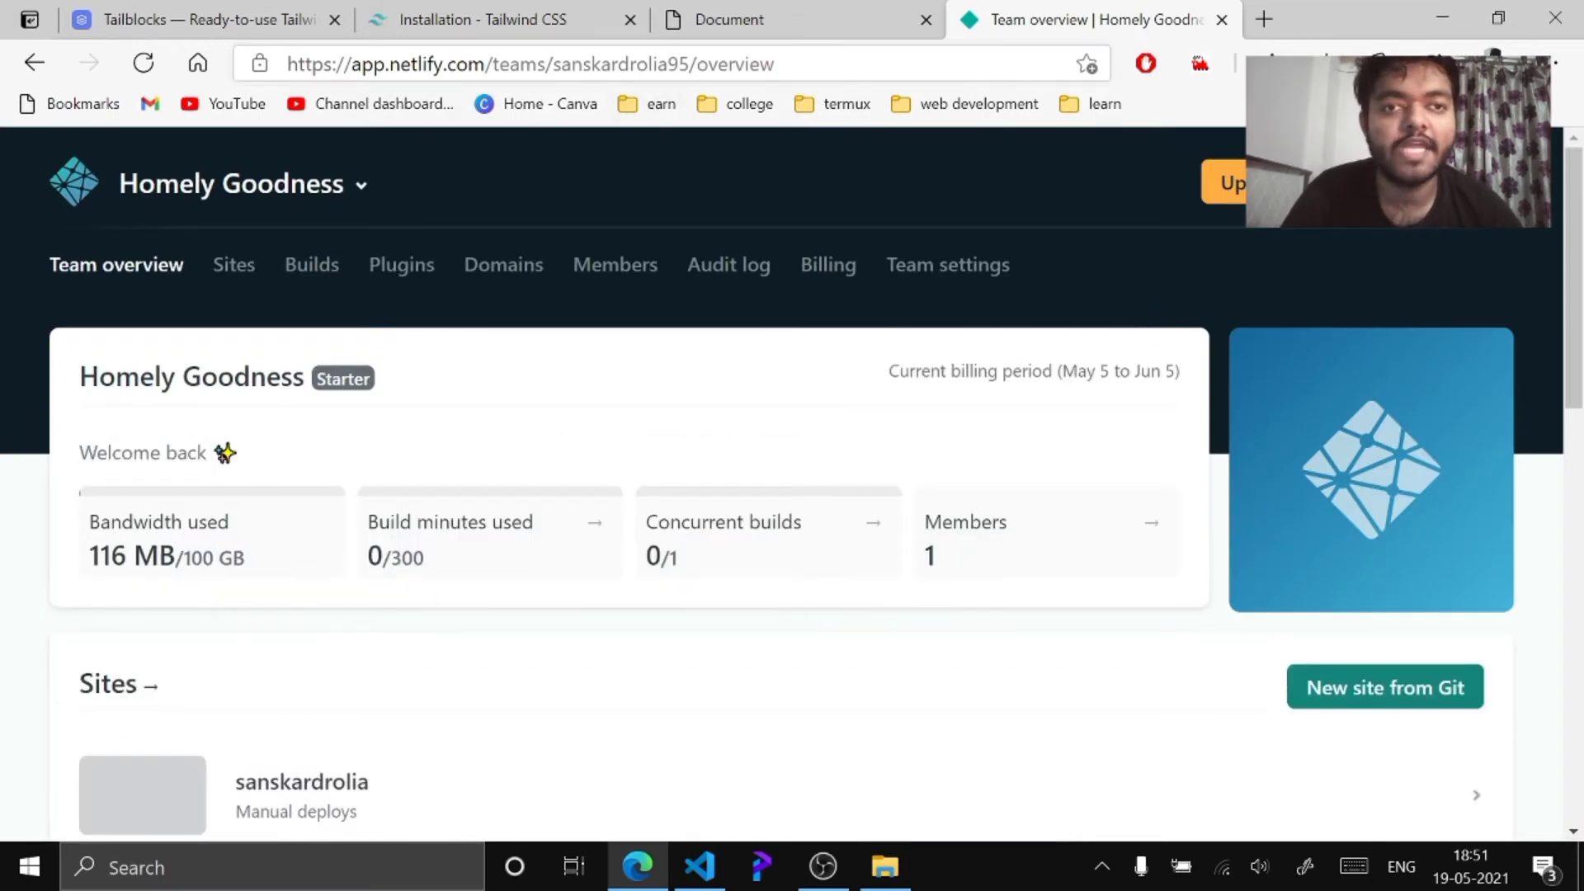
Step: Open the team's Sites page and bring up the area for deploying a site folder without Git
scroll(148, 608, down, 4)
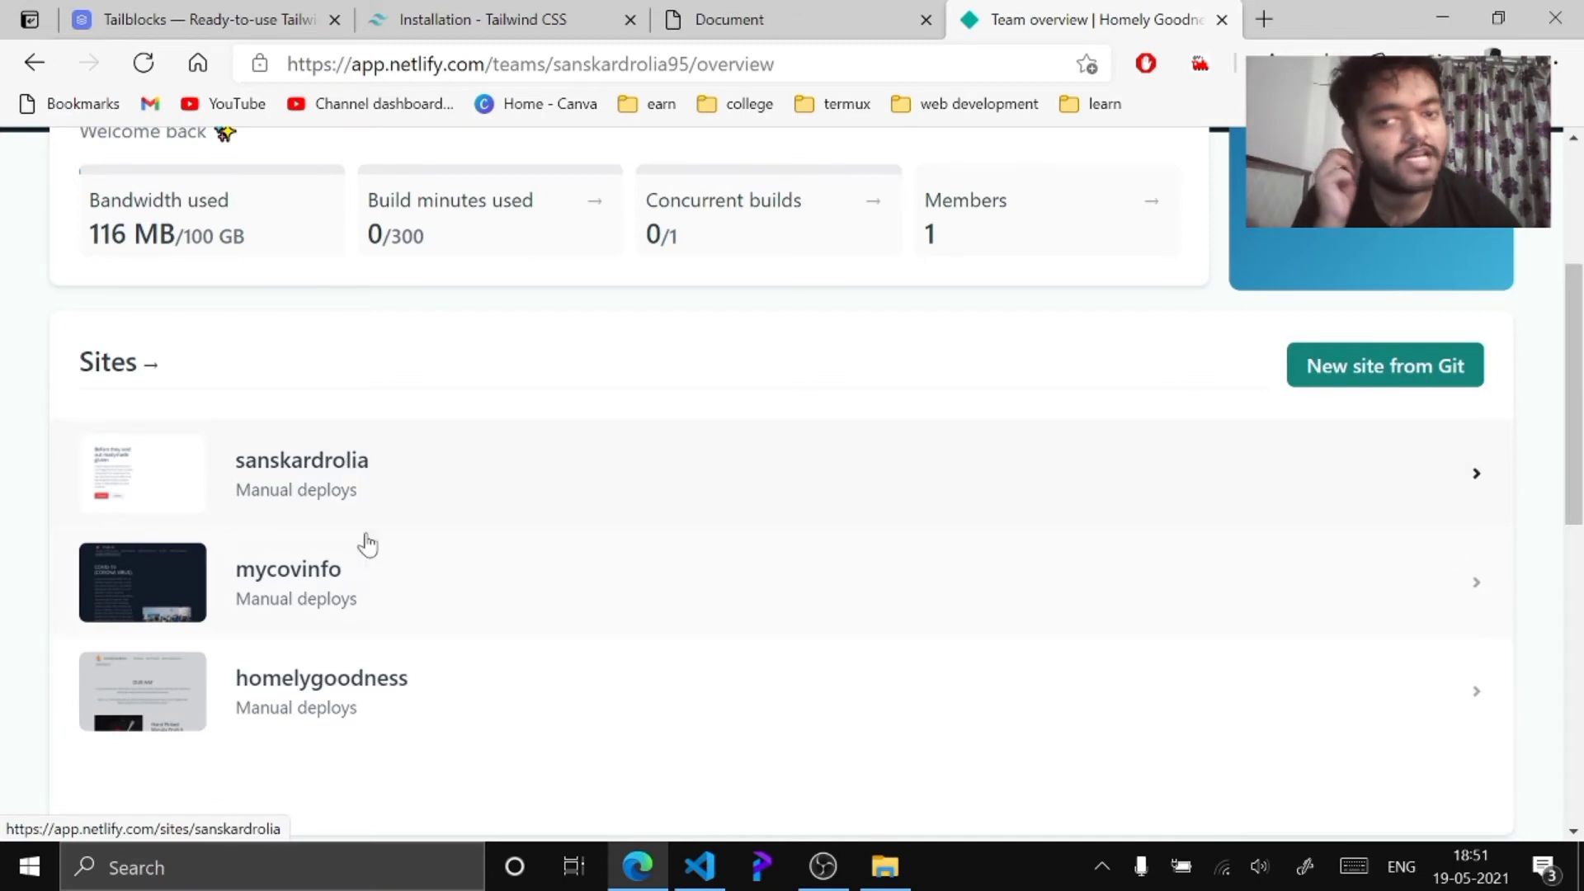
scroll(648, 394, up, 4)
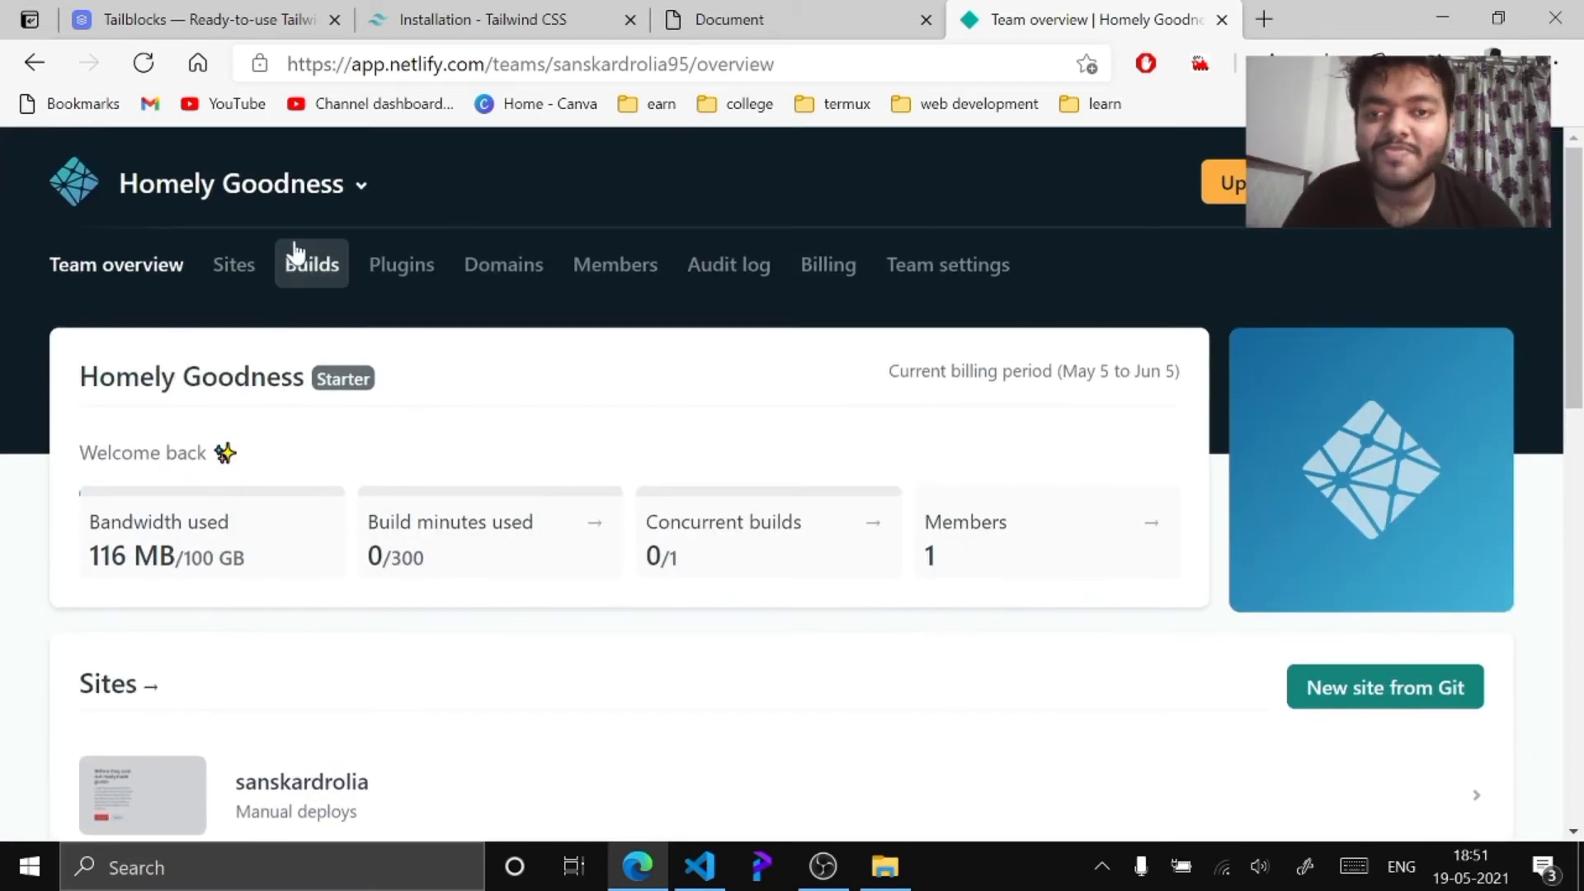
click(250, 281)
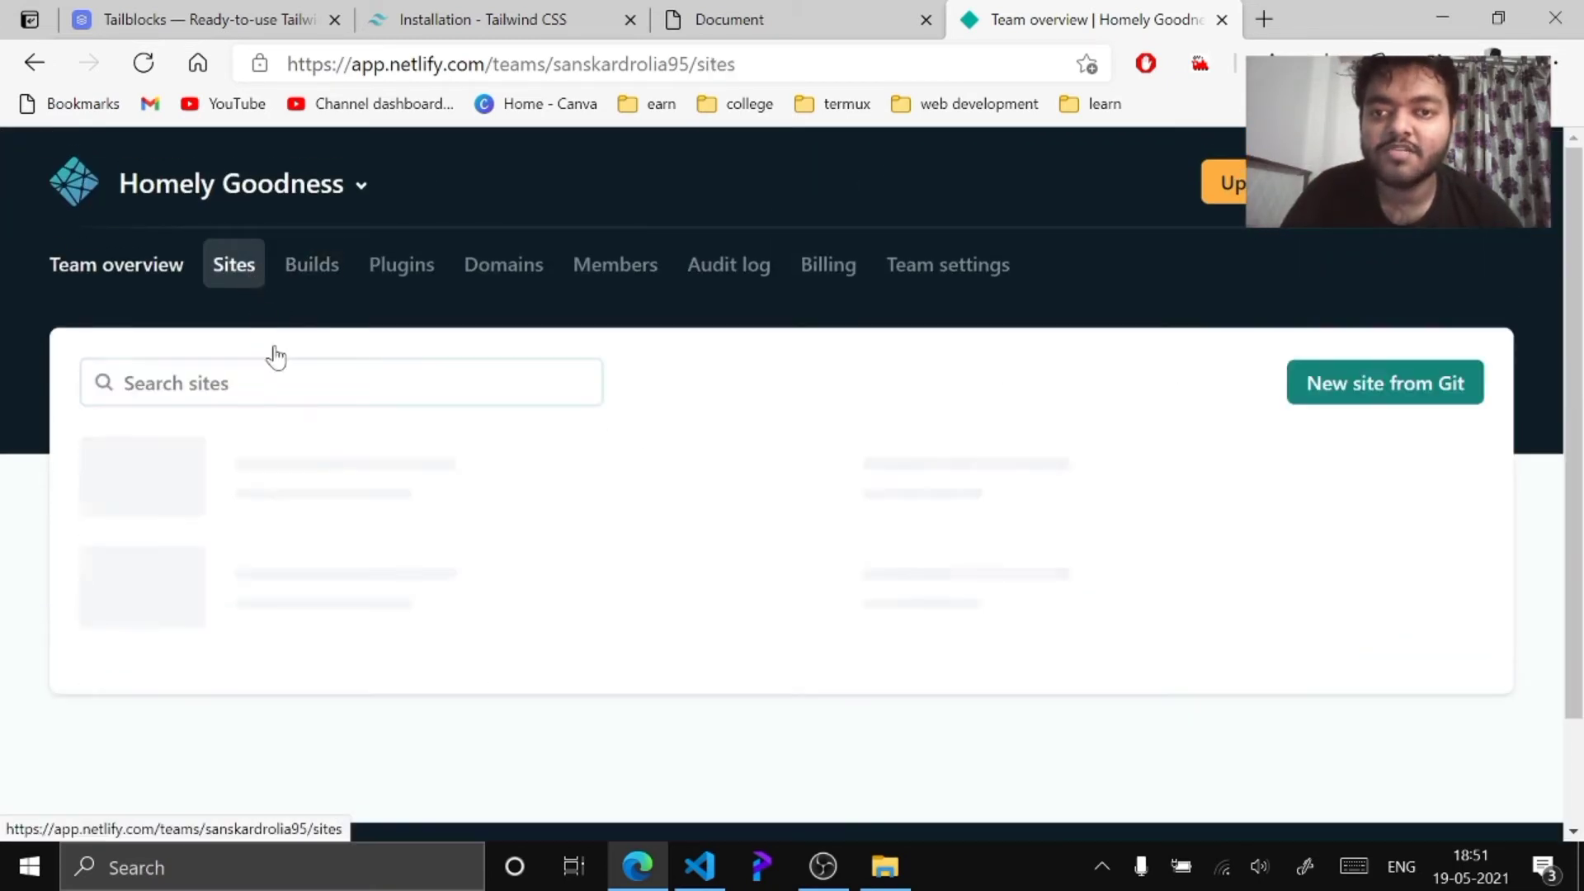
scroll(1340, 385, down, 5)
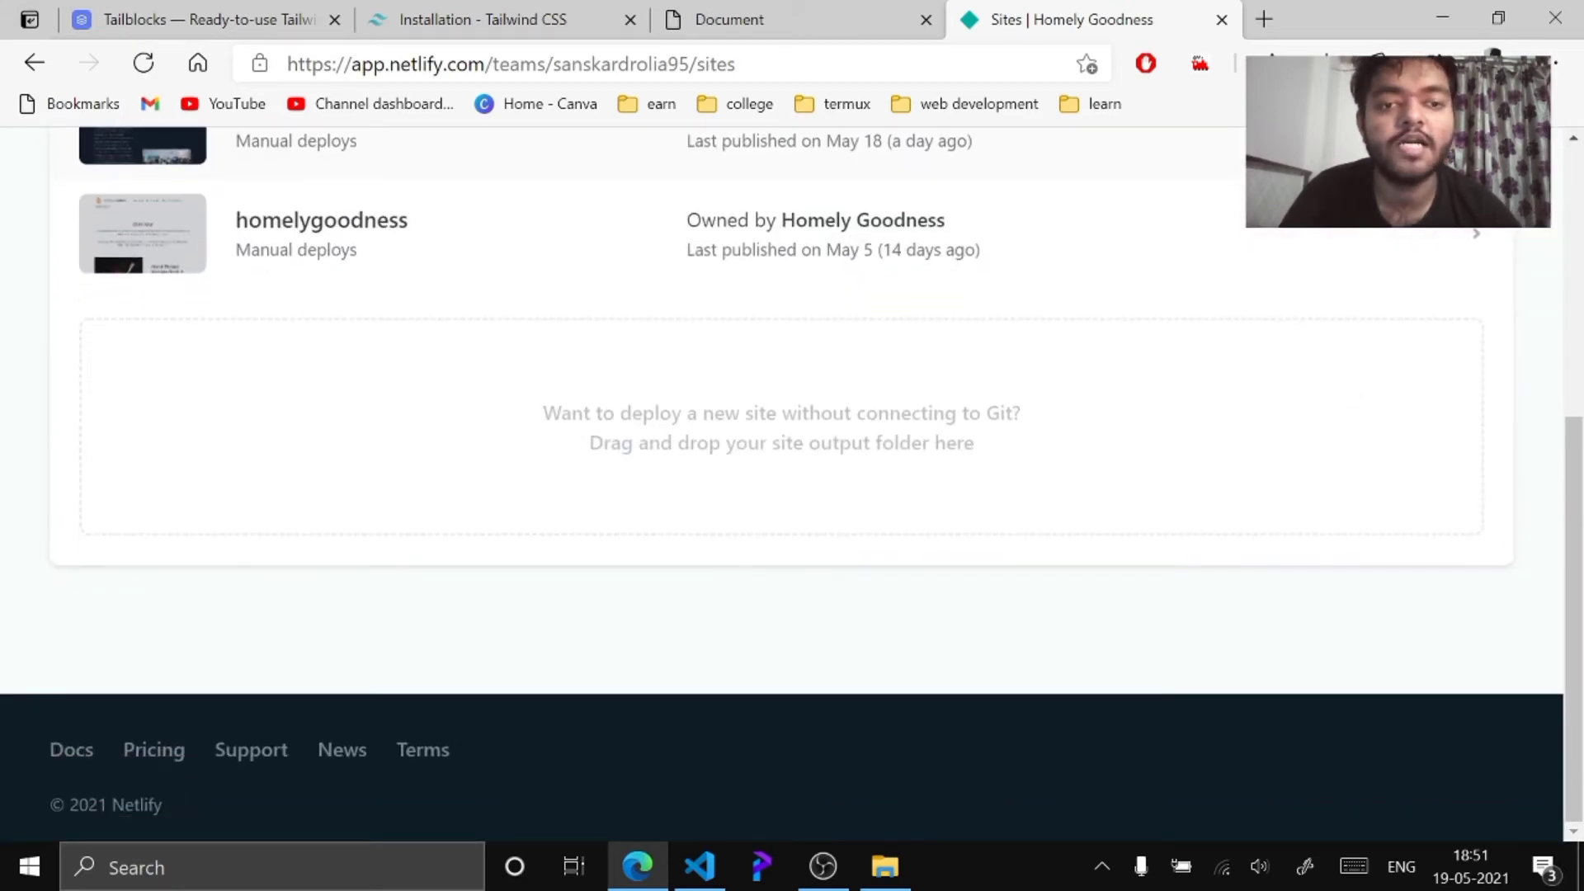
Step: Deploy the try folder from the Desktop in File Explorer as a new site in Netlify's manual deploy area
click(870, 881)
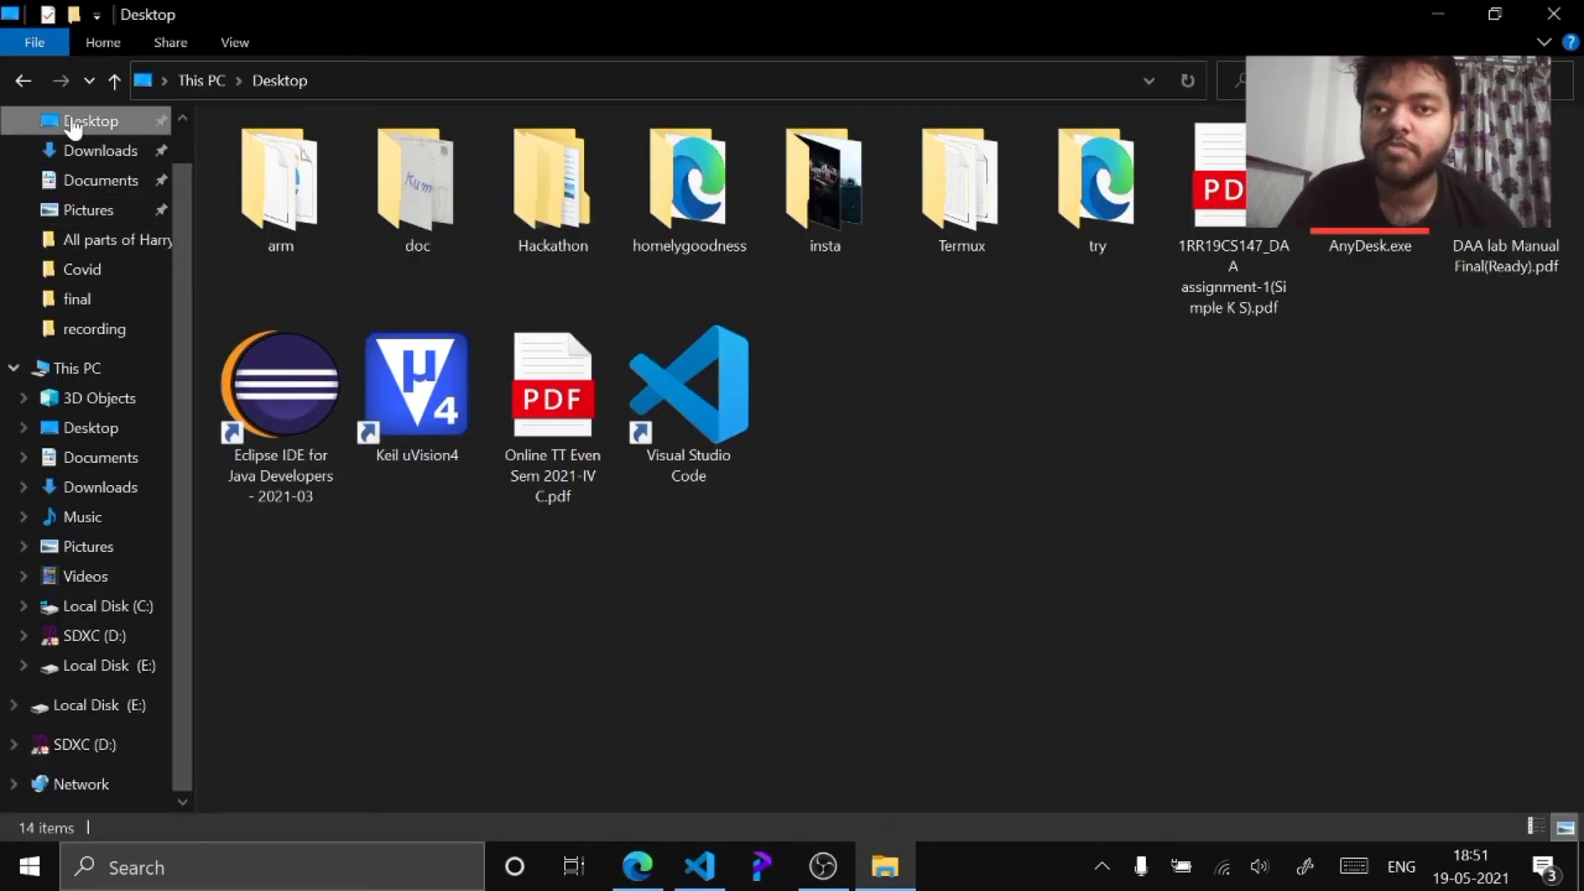
double_click(1102, 182)
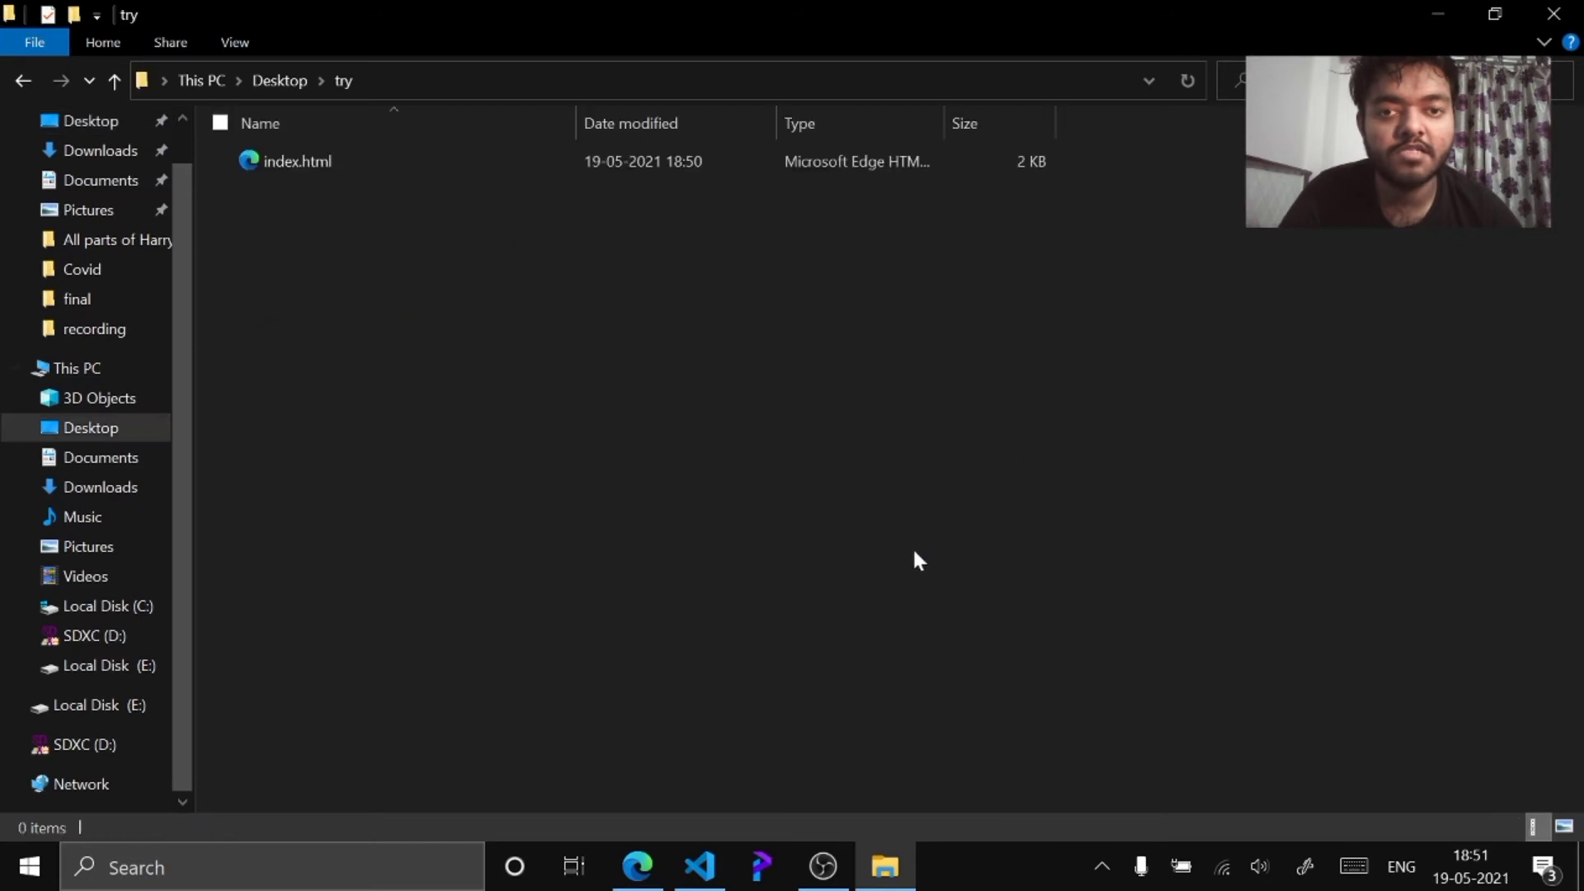
click(87, 121)
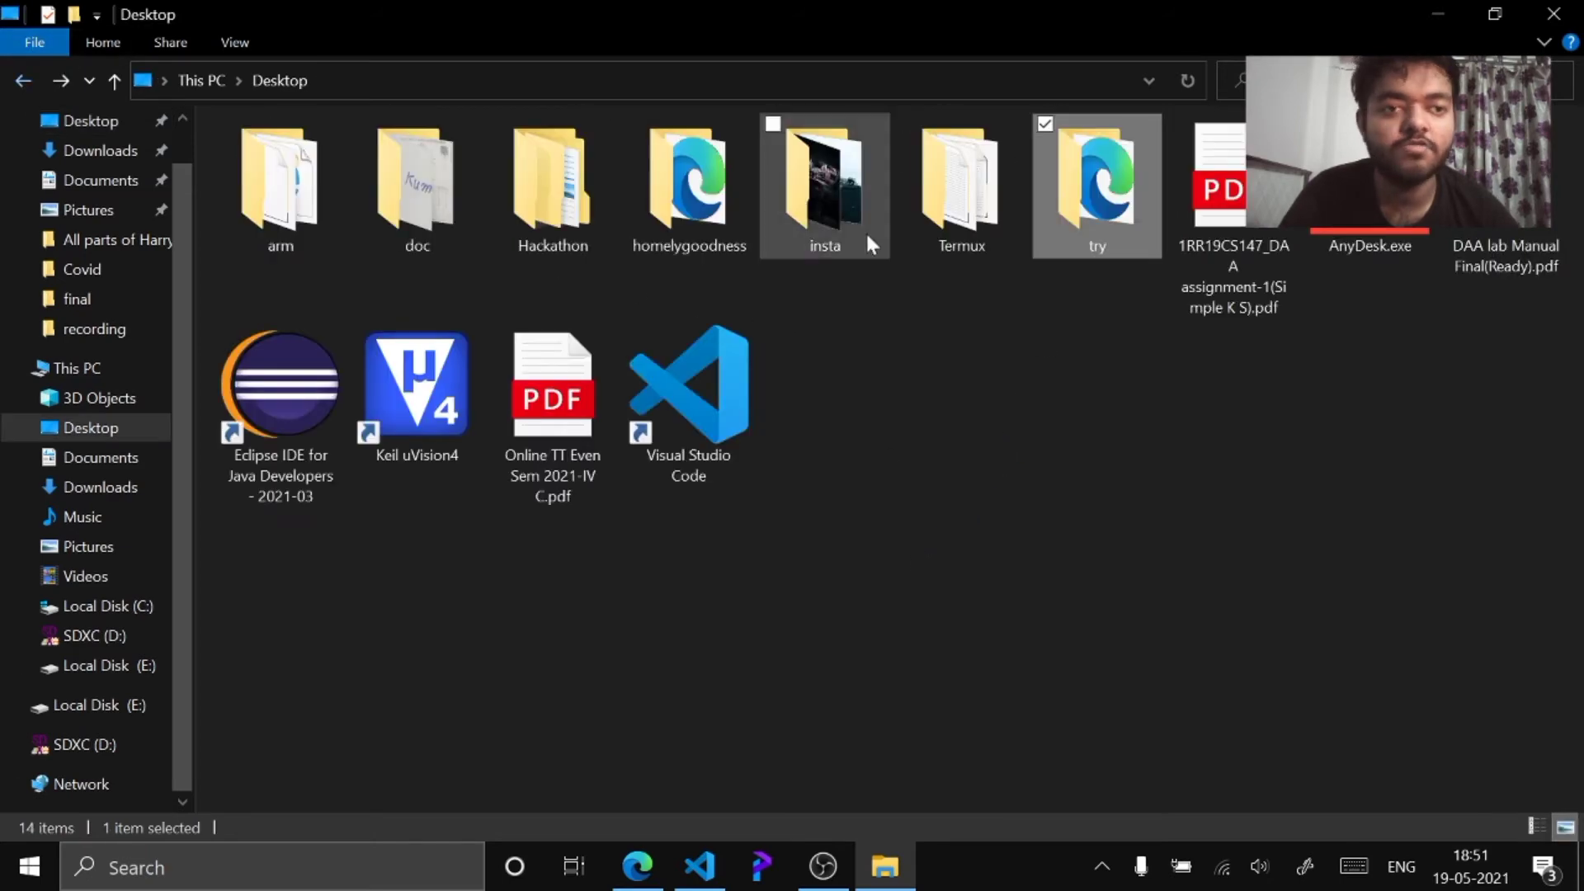
drag(1081, 204, 796, 446)
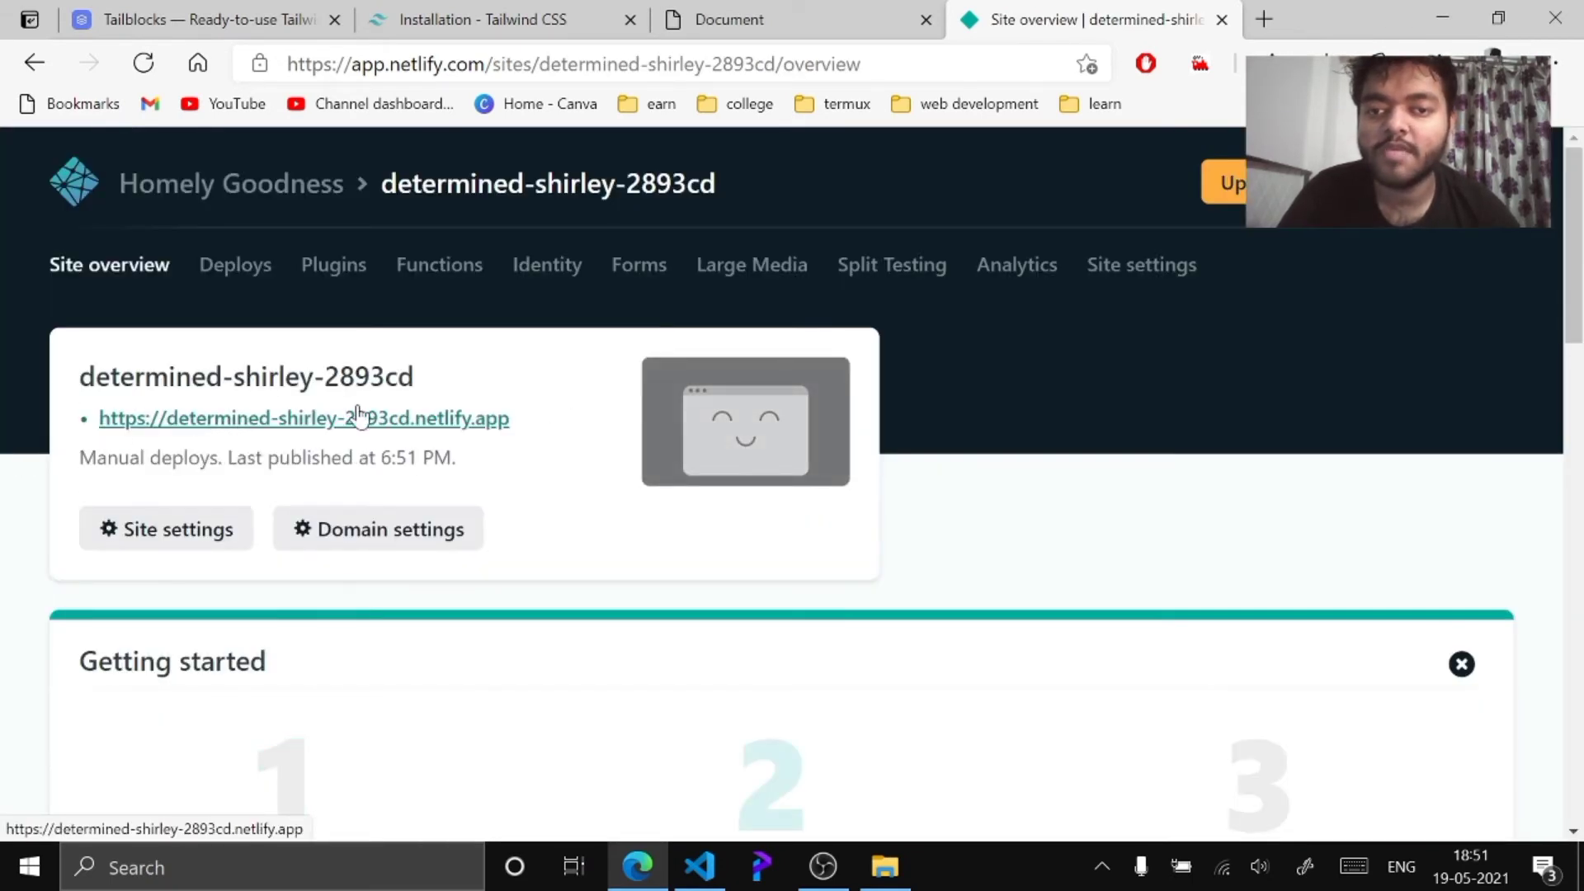
Step: Open the site's settings and change the site name to a shortened form of the site owner's name
click(204, 541)
scroll(369, 613, down, 5)
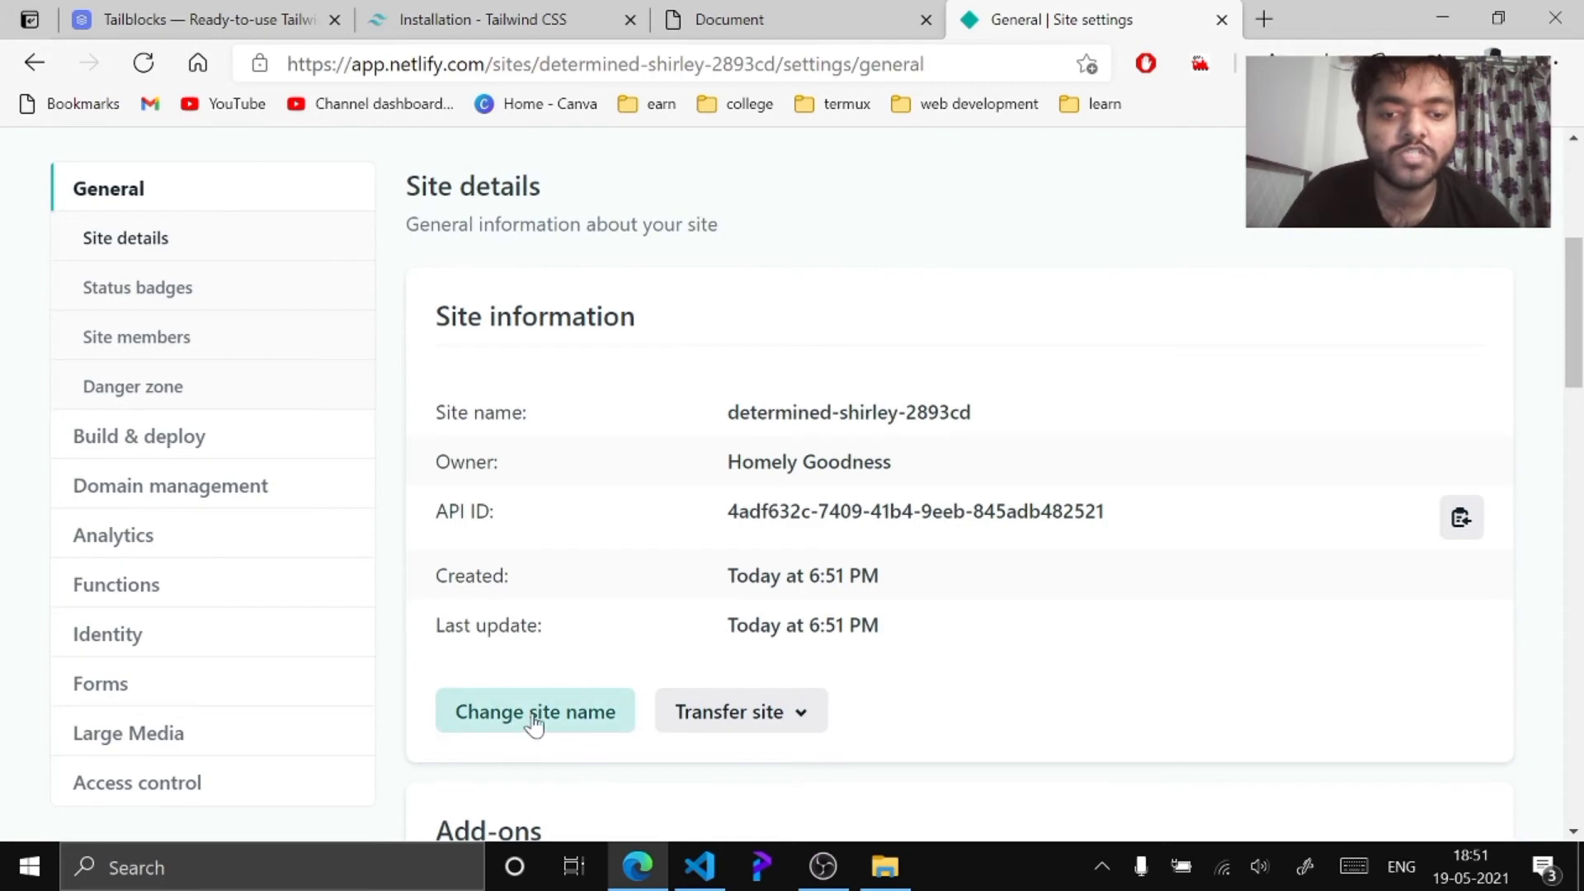
click(528, 720)
drag(715, 515, 436, 521)
text(sans)
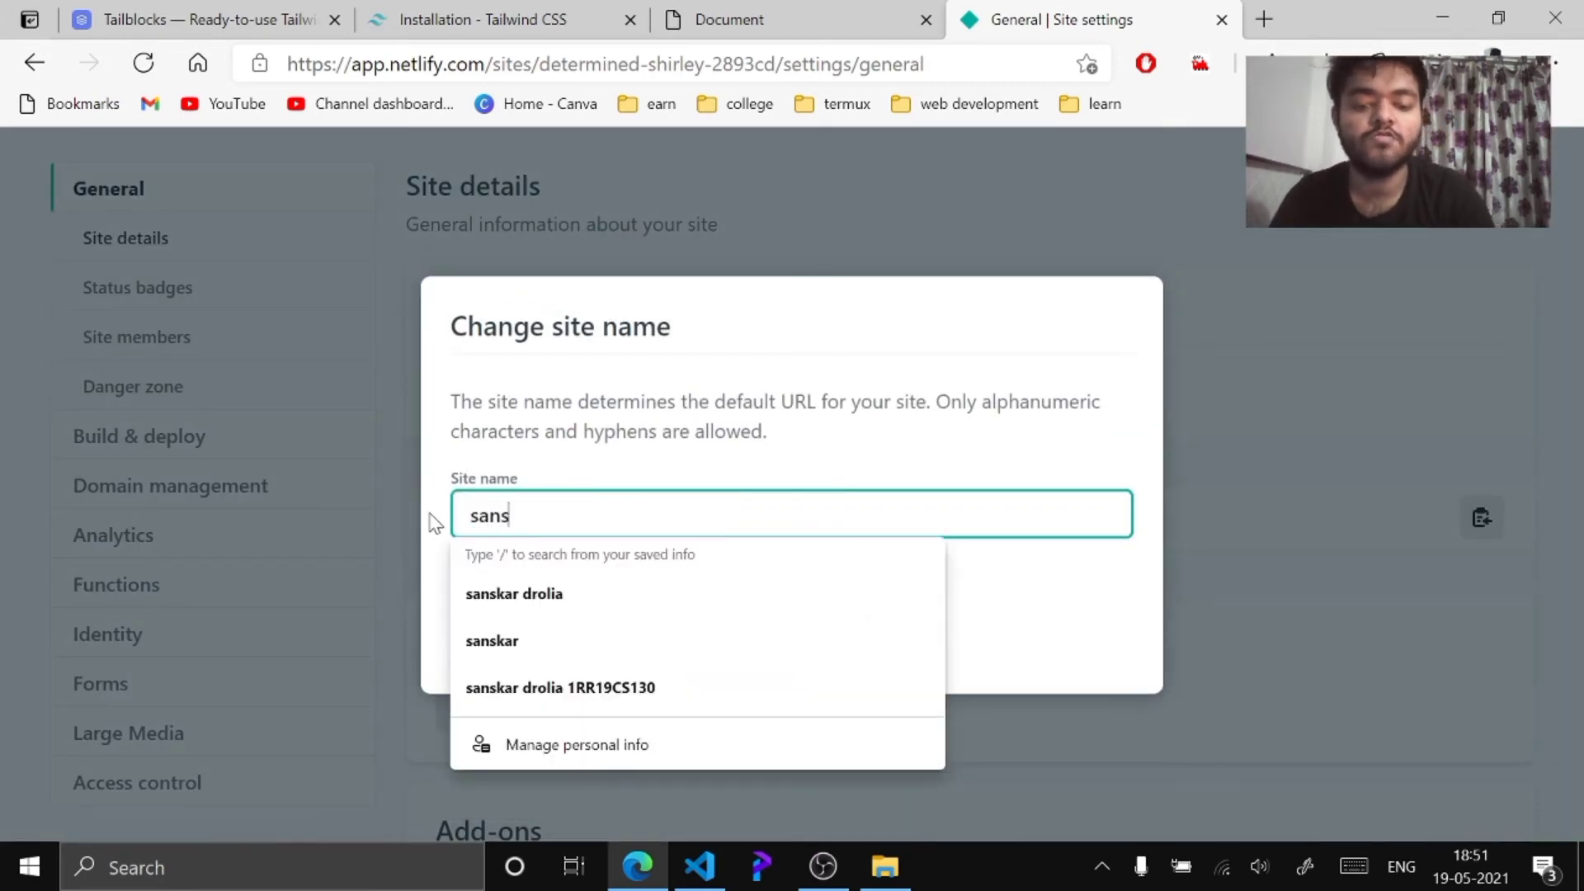
text(kardro)
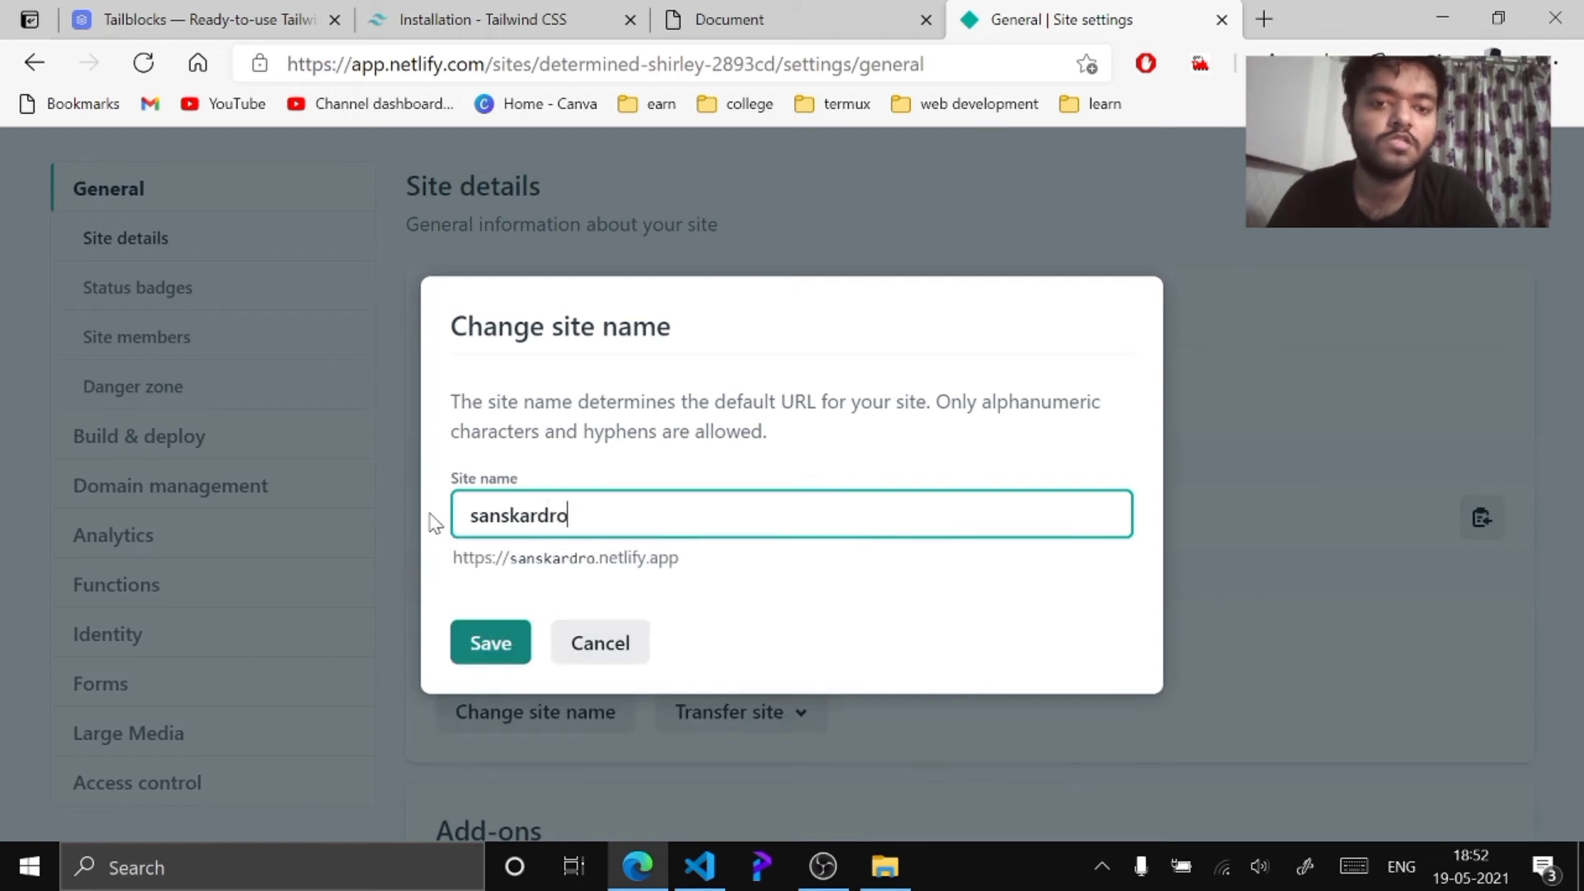
key(BackSpace)
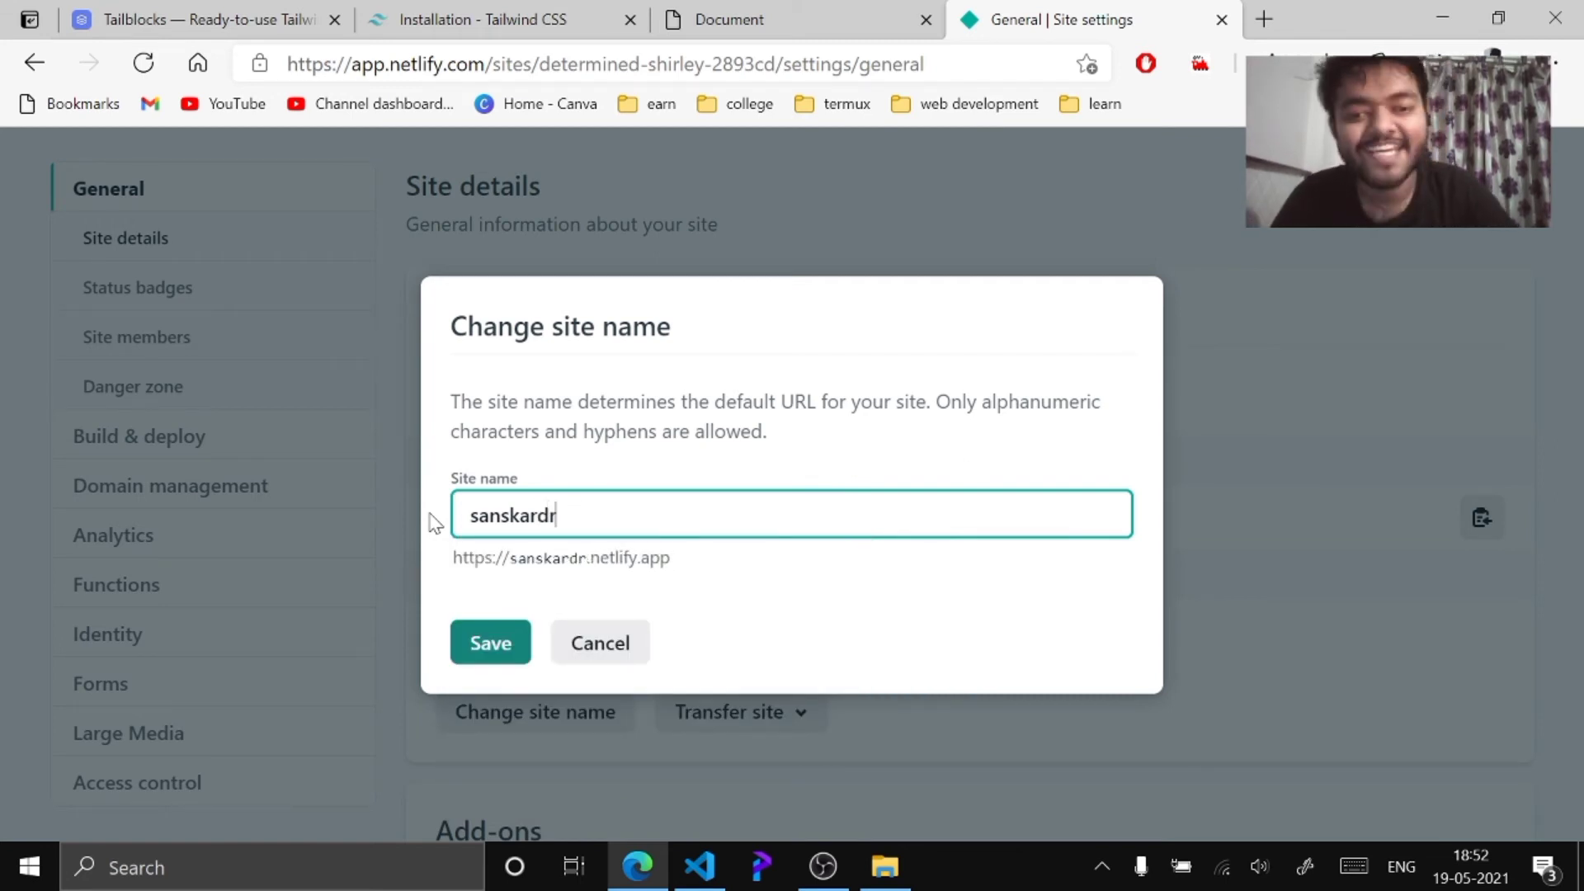
key(Return)
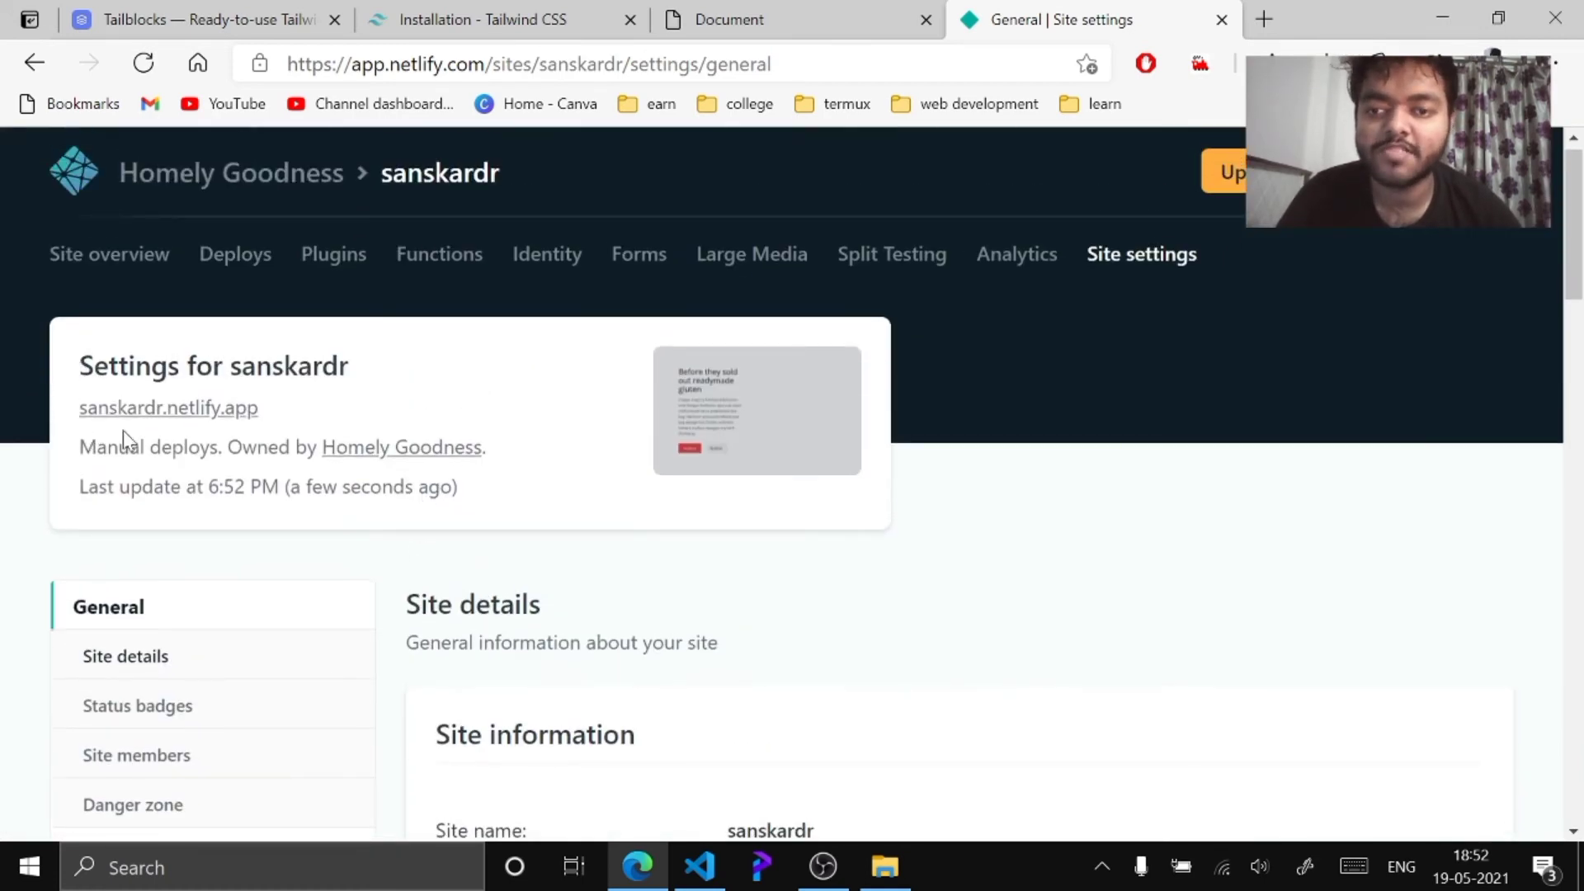
Step: Open the published site from its Netlify address, and look through the site's Deploys page
click(147, 412)
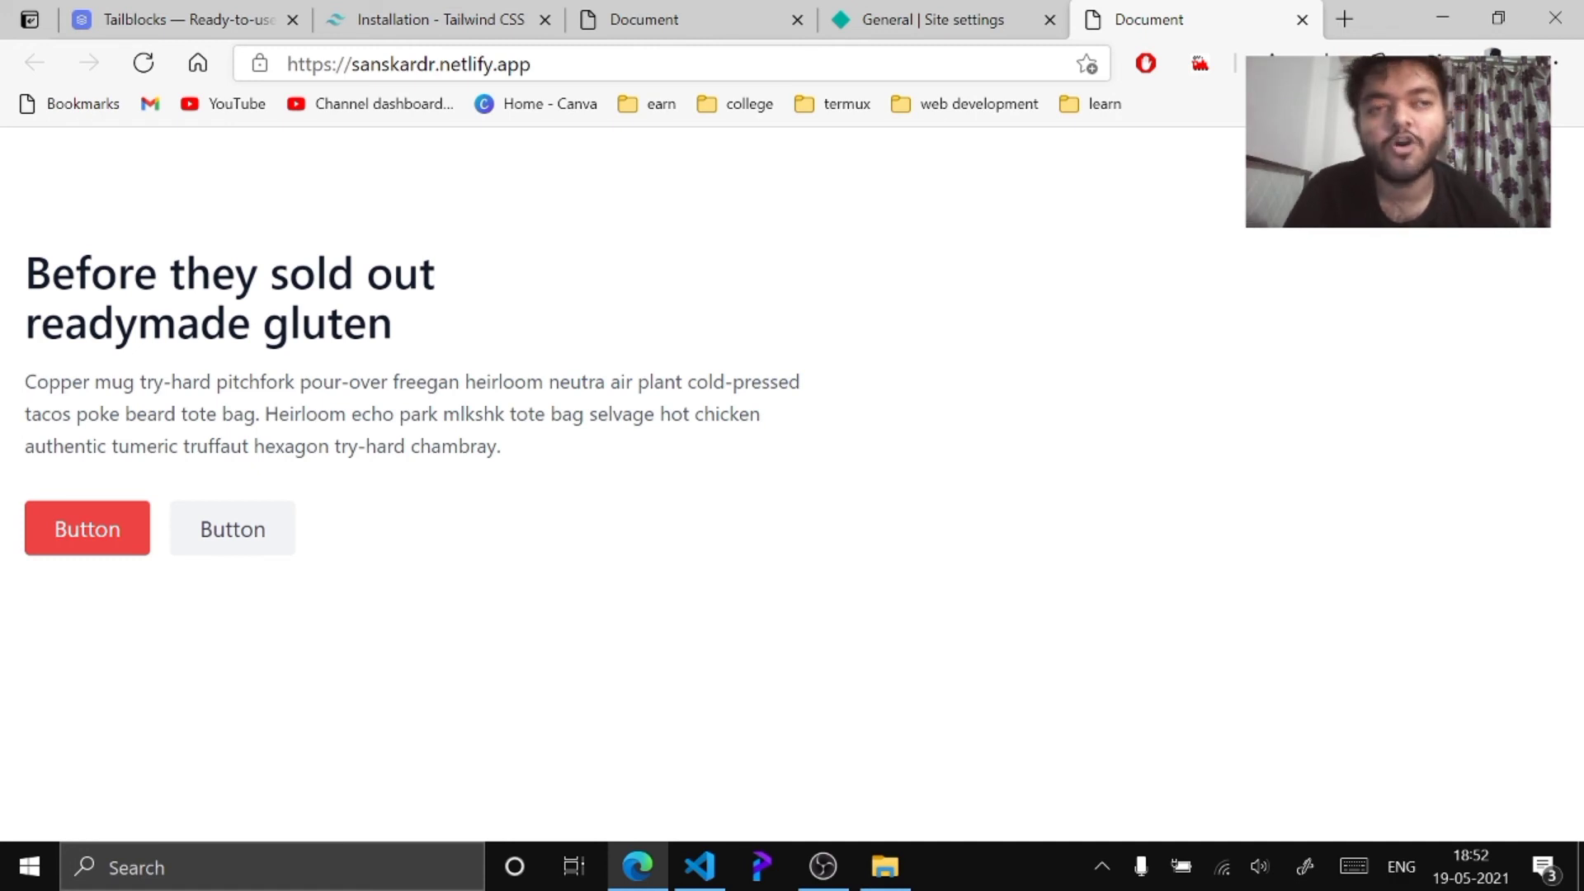
click(932, 19)
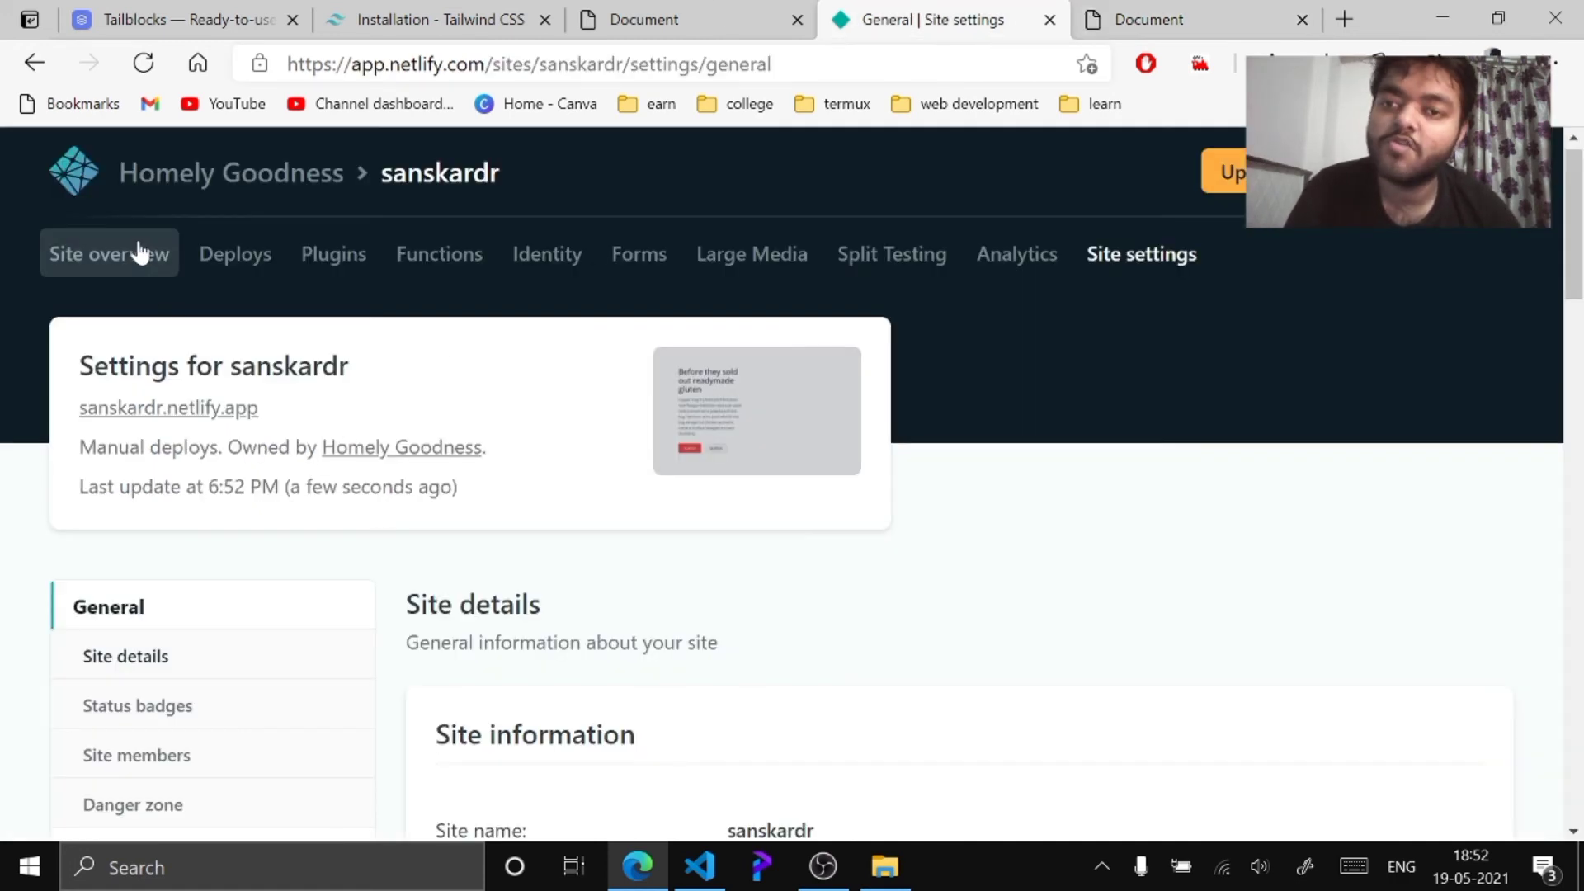
click(222, 262)
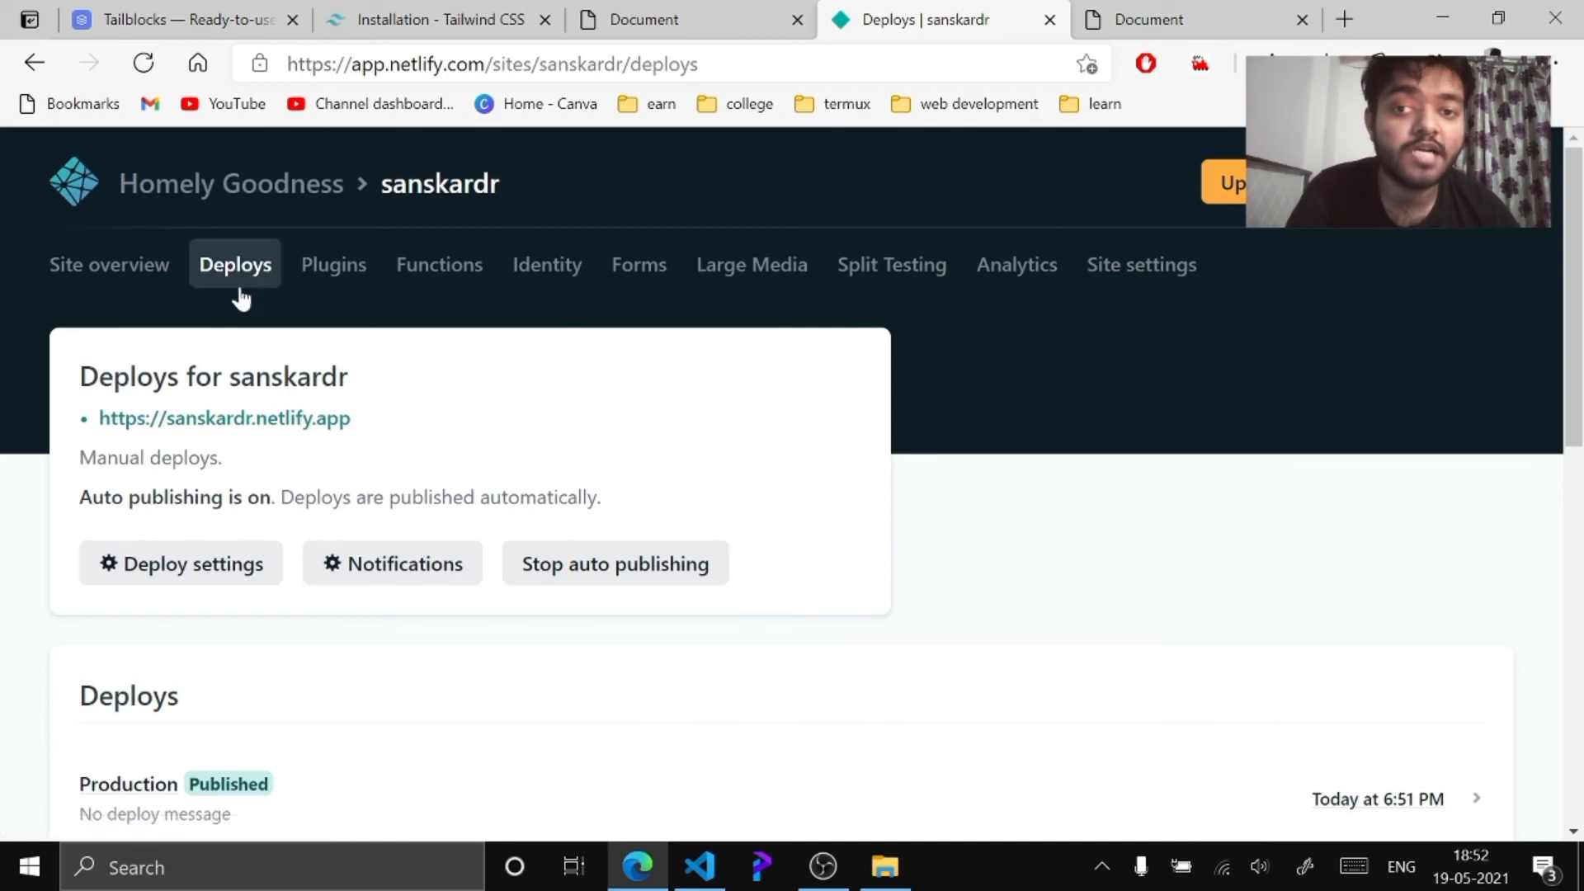
scroll(239, 297, down, 5)
scroll(259, 600, up, 5)
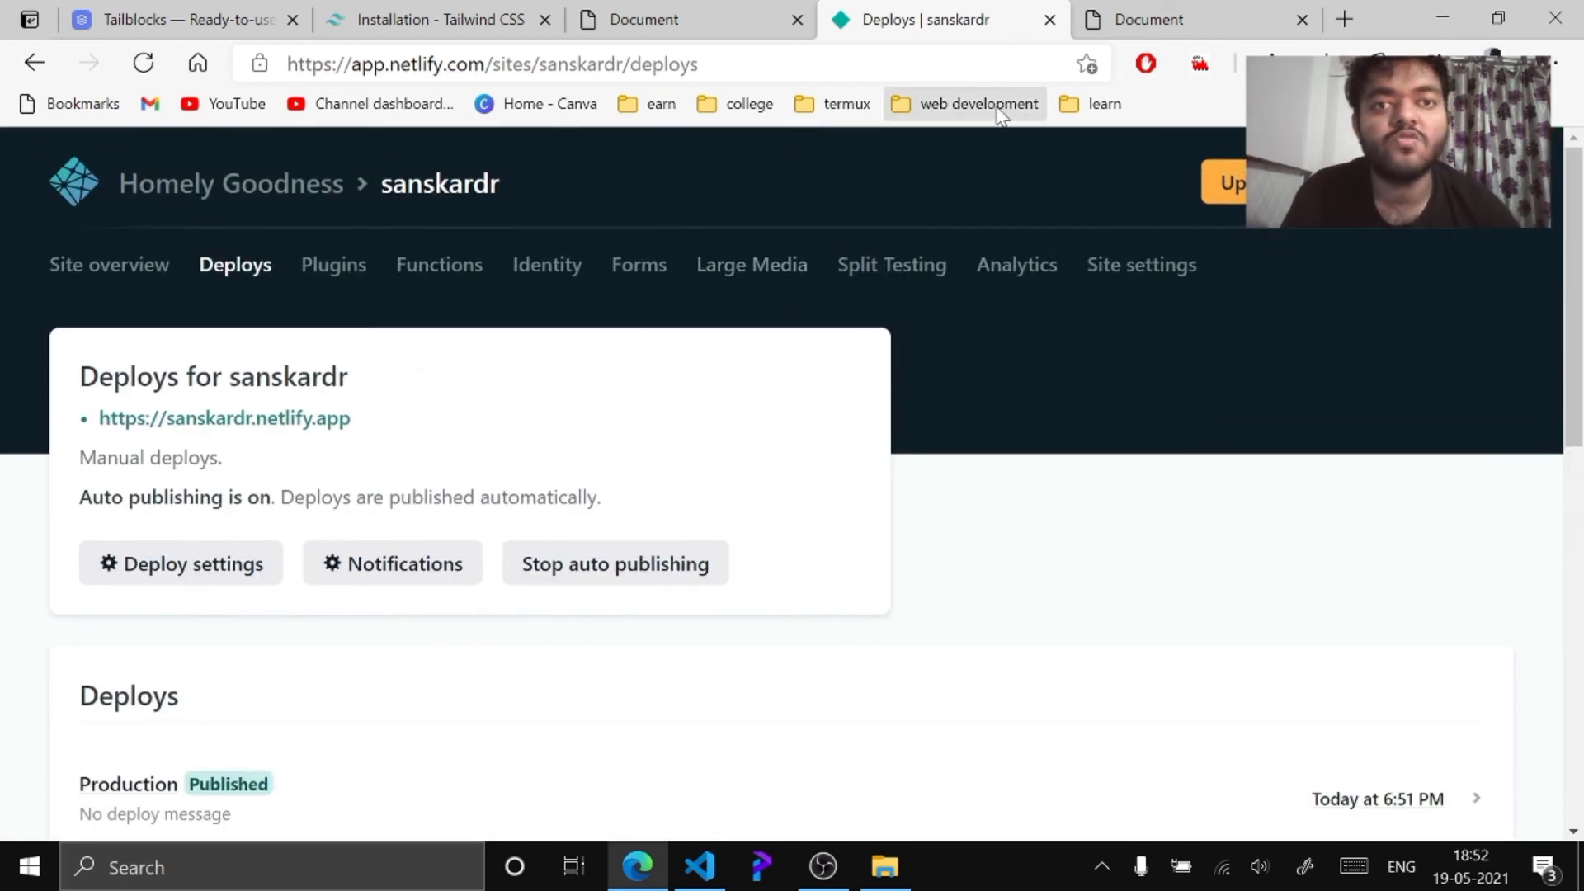
Step: Compare the published page with the local 127.0.0.1:5500 version, and highlight netlify.app in the published page's address
click(1142, 12)
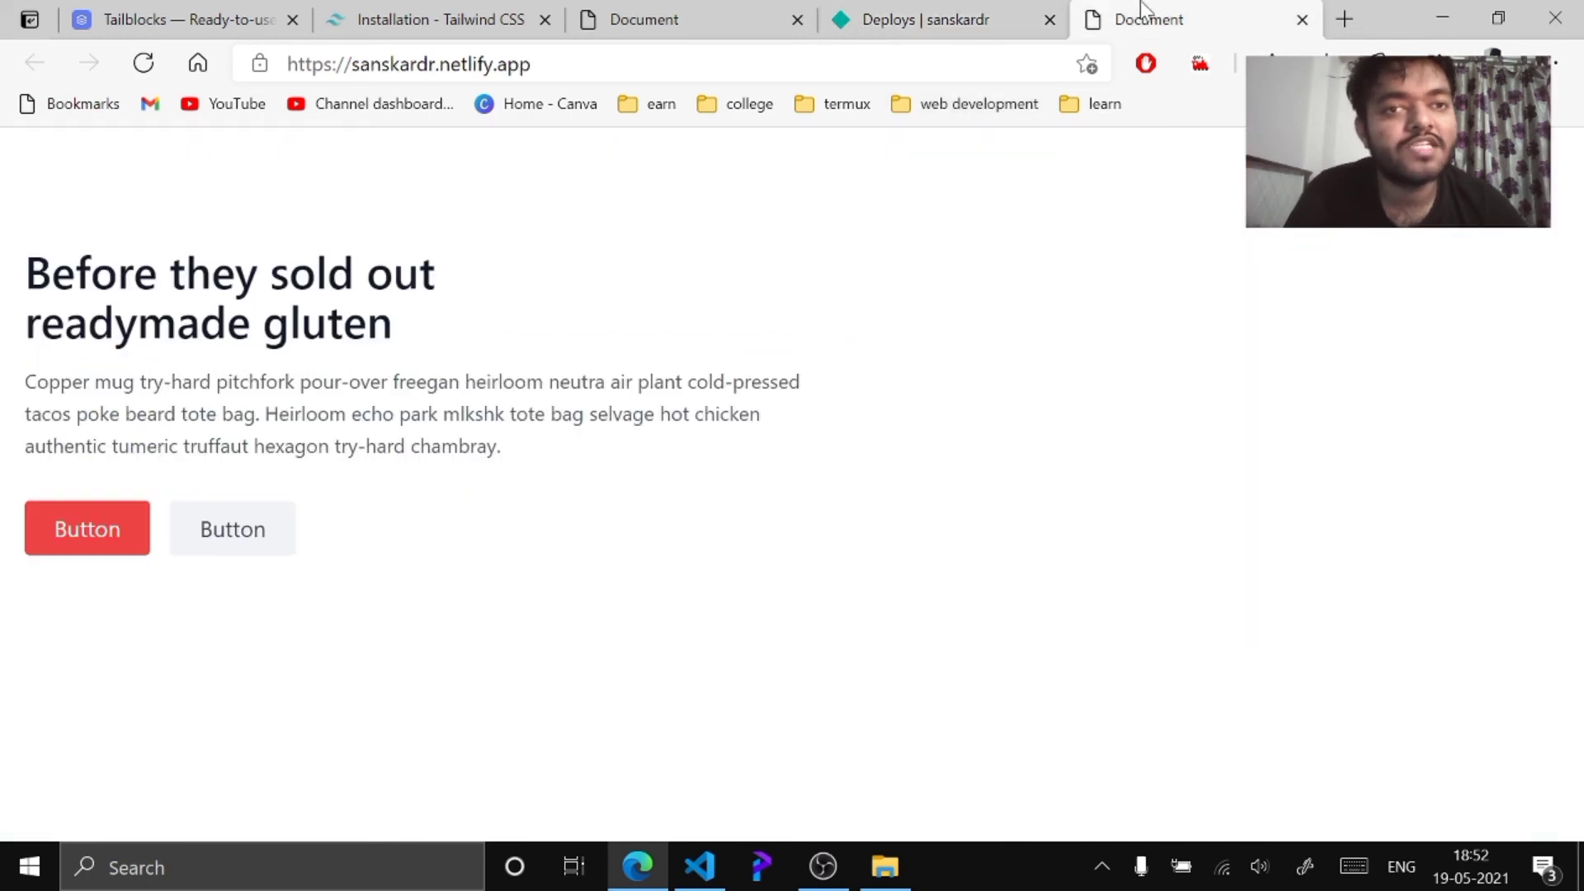
click(838, 12)
click(723, 11)
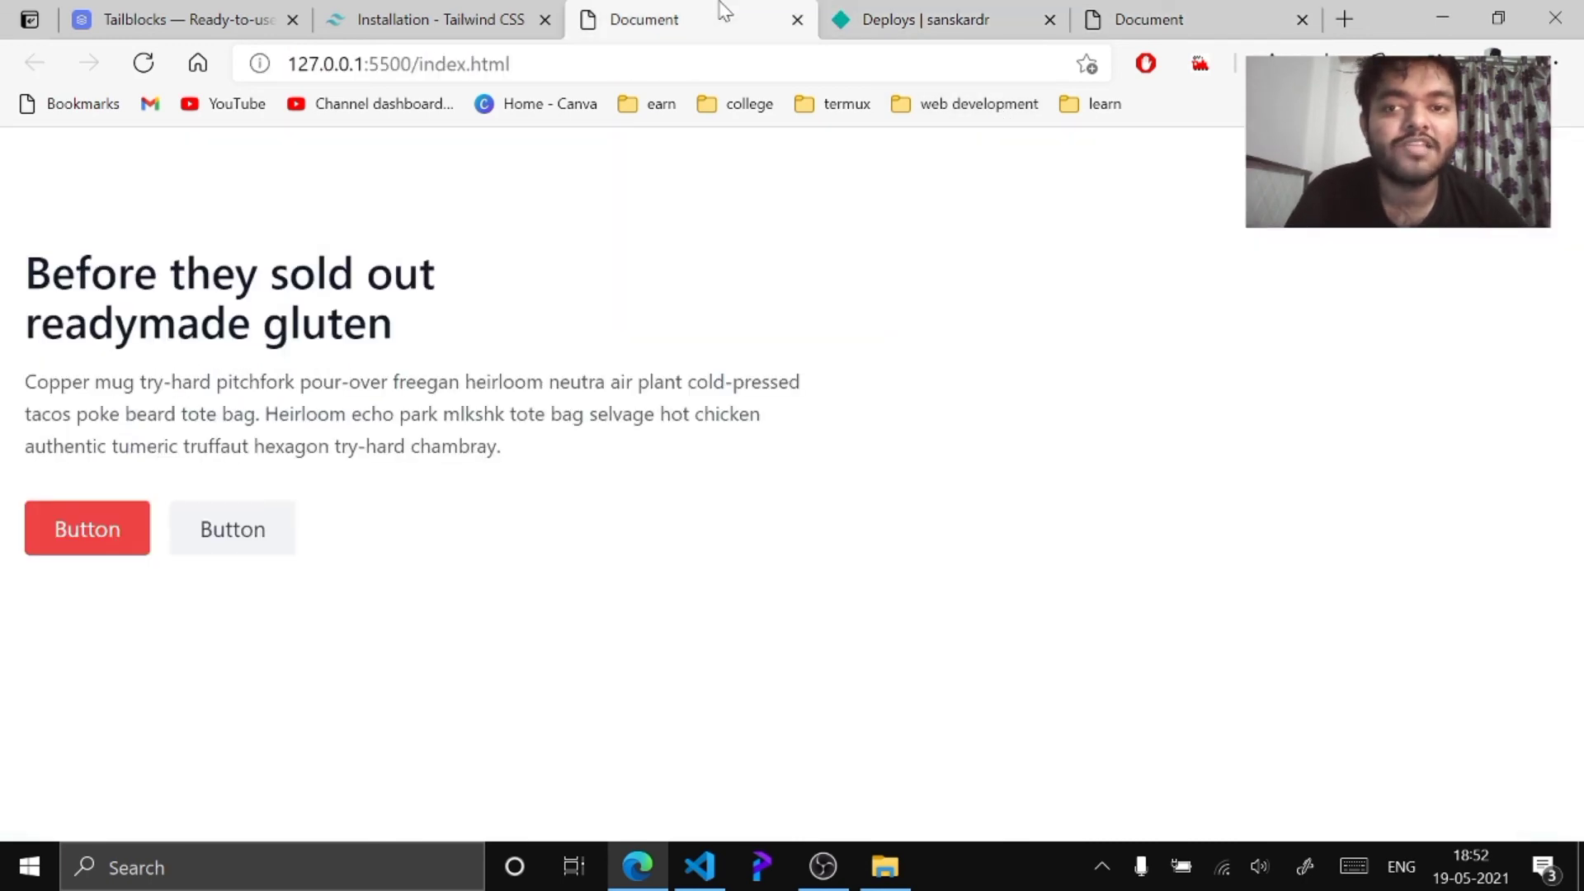
click(1126, 15)
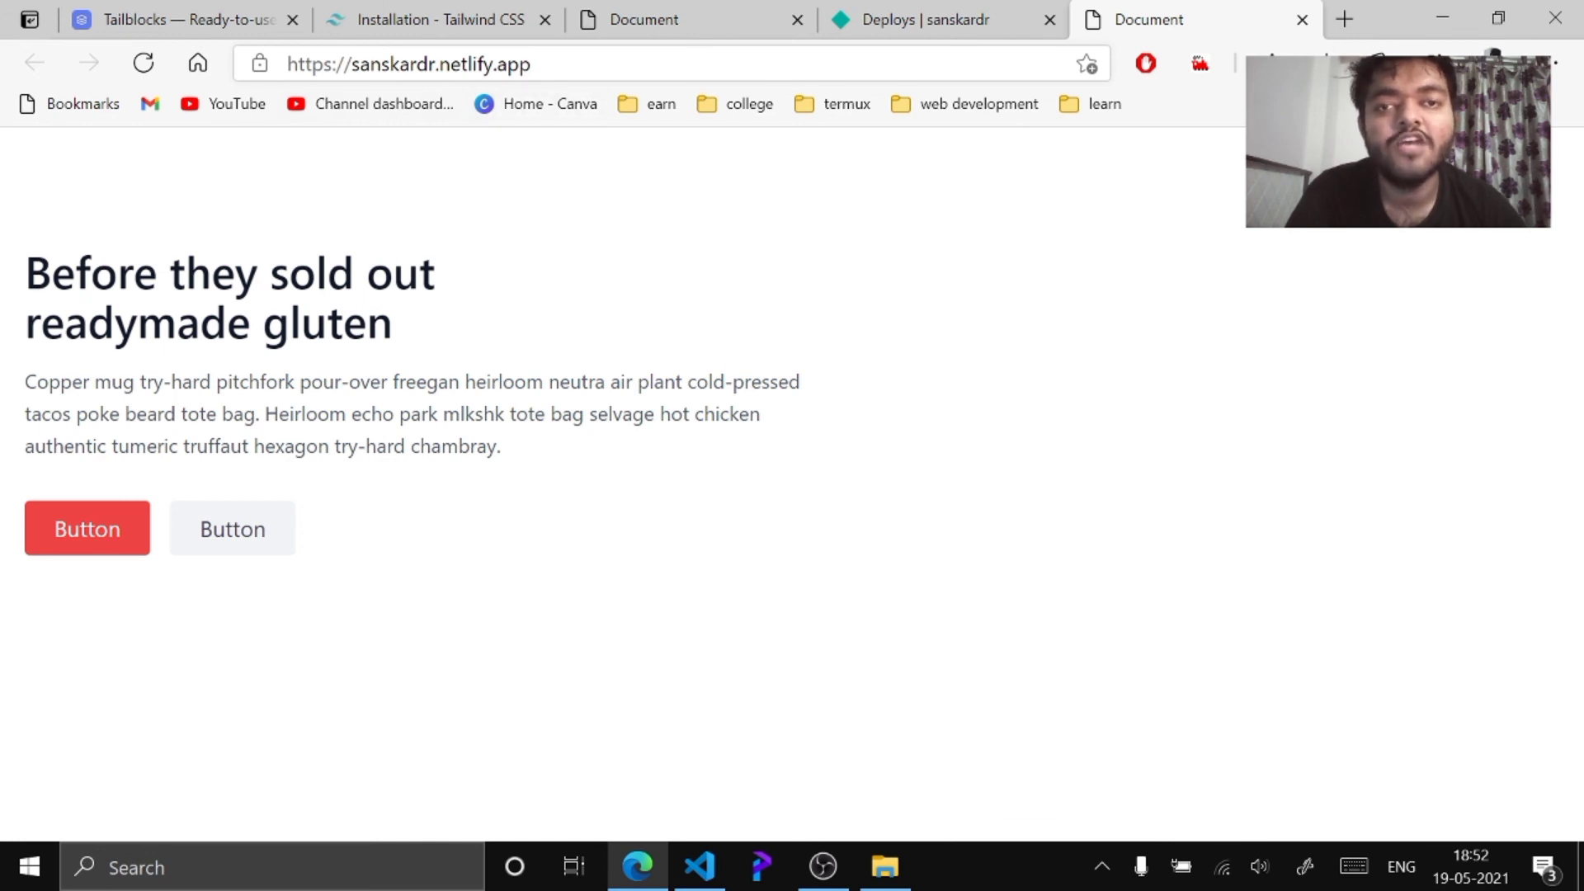
drag(438, 65, 531, 66)
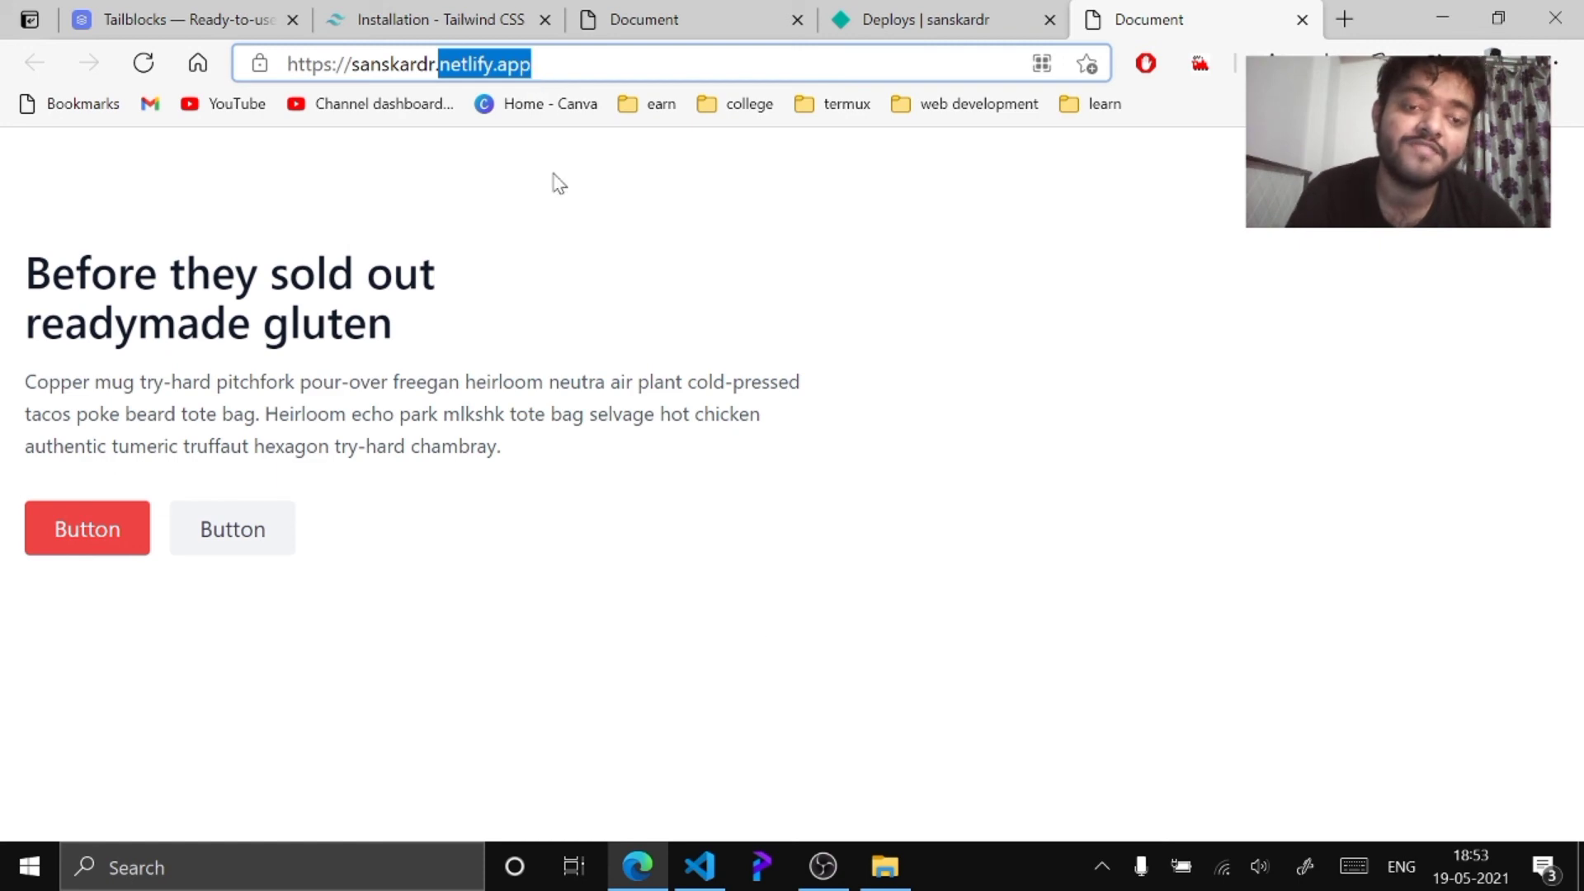
click(816, 876)
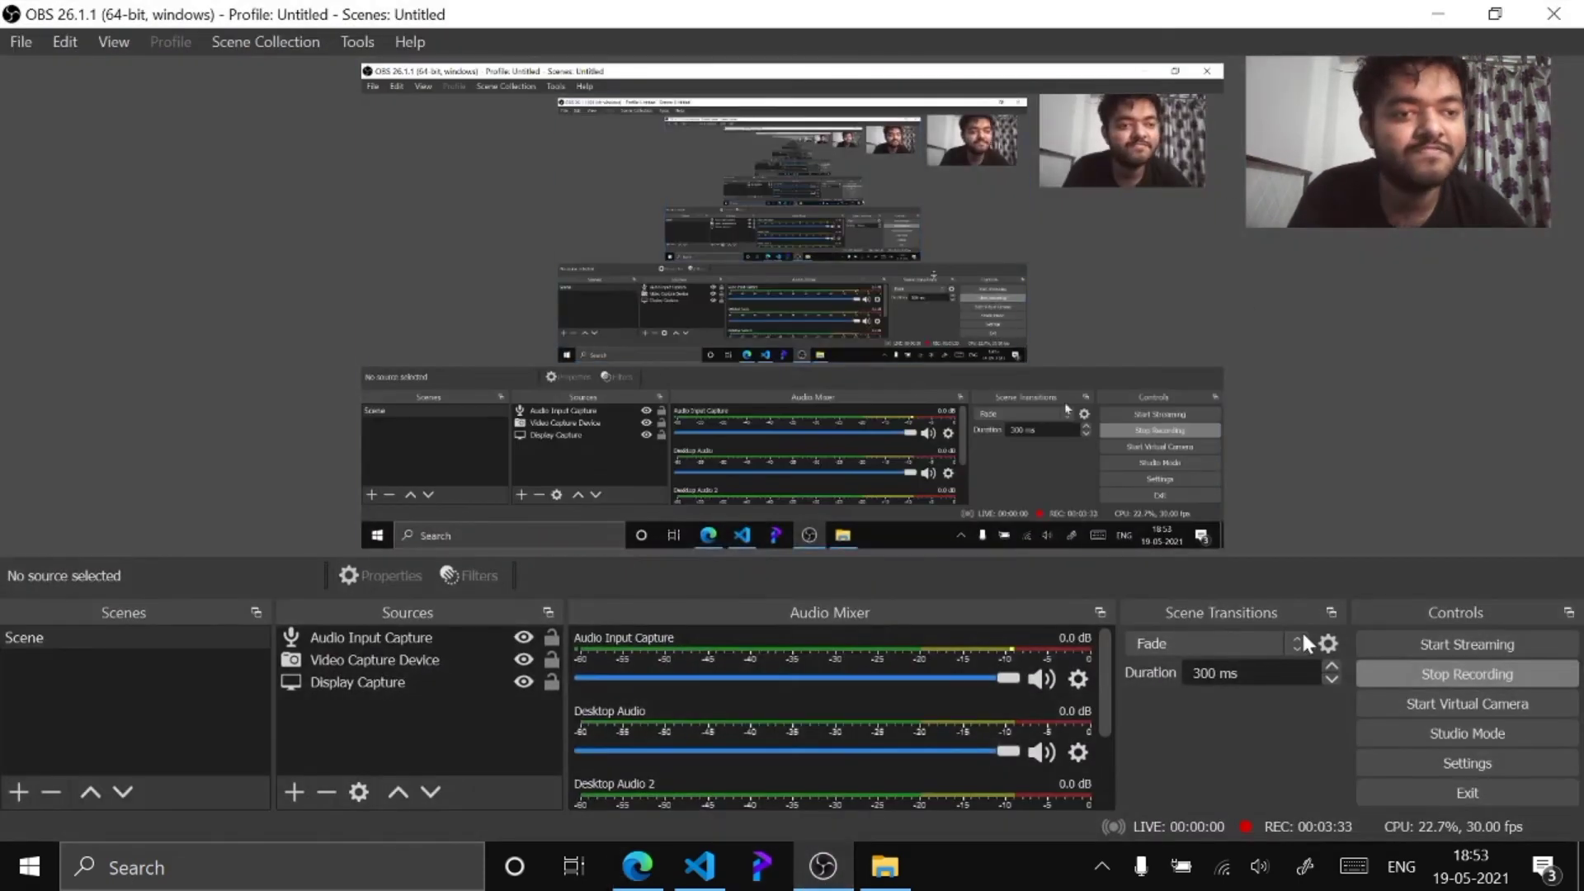